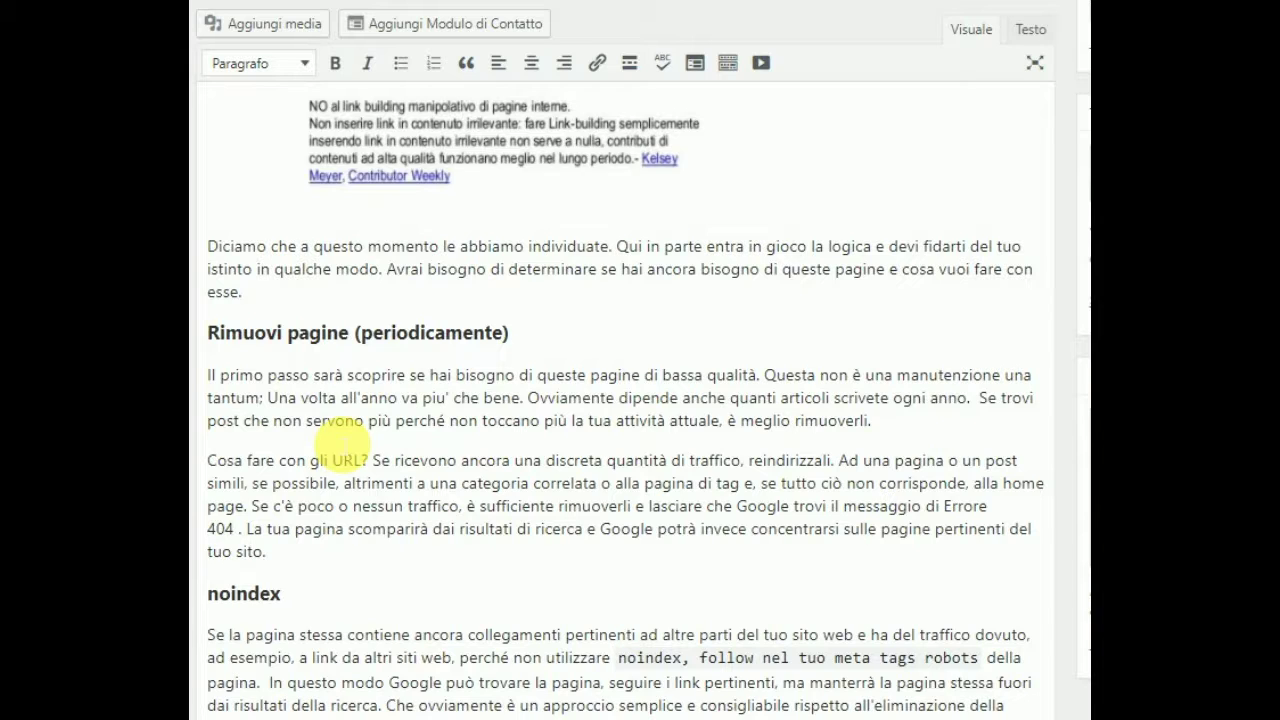
Read through the article's closing sections on removing pages, noindex and writing better content.
scroll(340, 440, "down", 3)
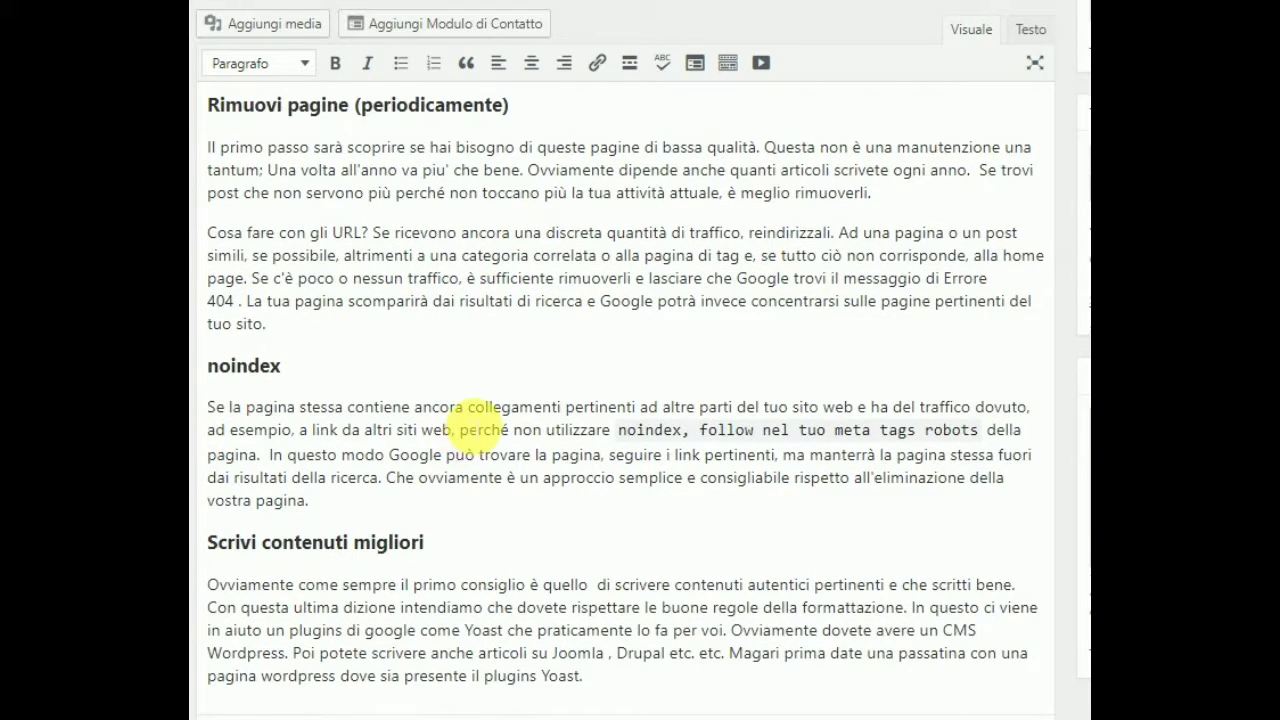
scroll(480, 440, "down", 2)
scroll(478, 425, "down", 1)
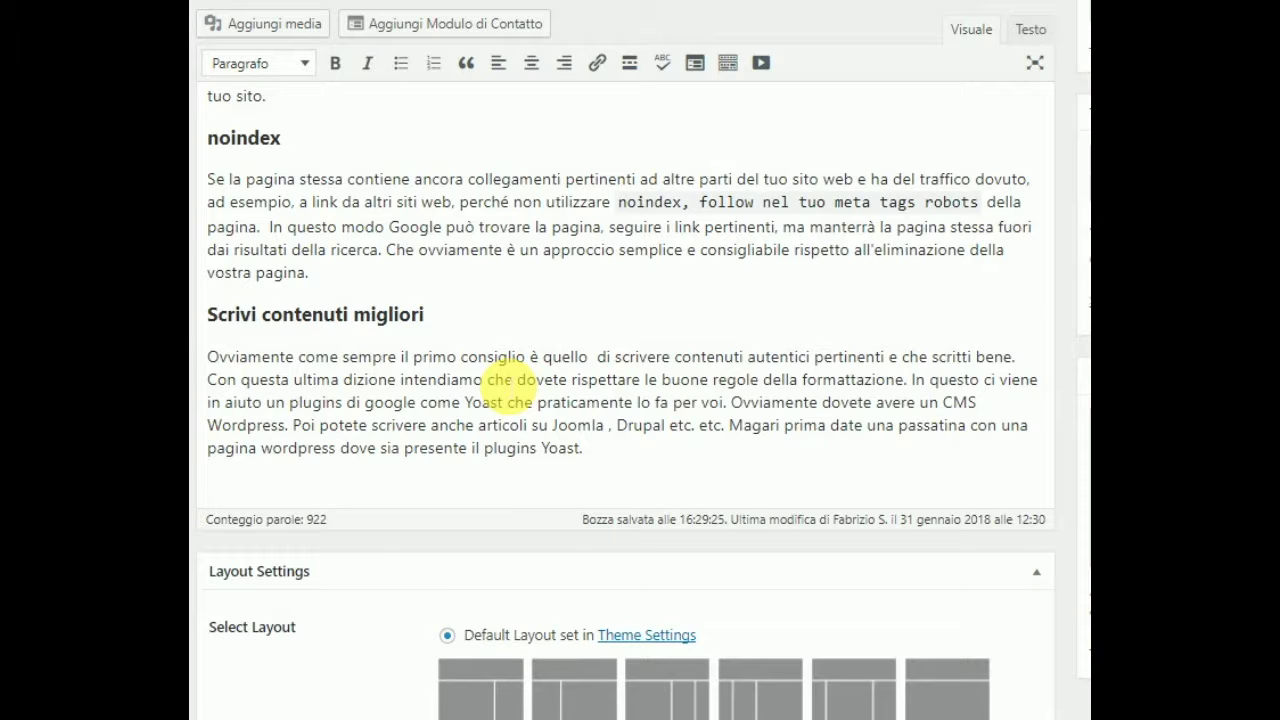
left_click(618, 201)
left_click_drag(620, 202, 757, 204)
left_click(758, 249)
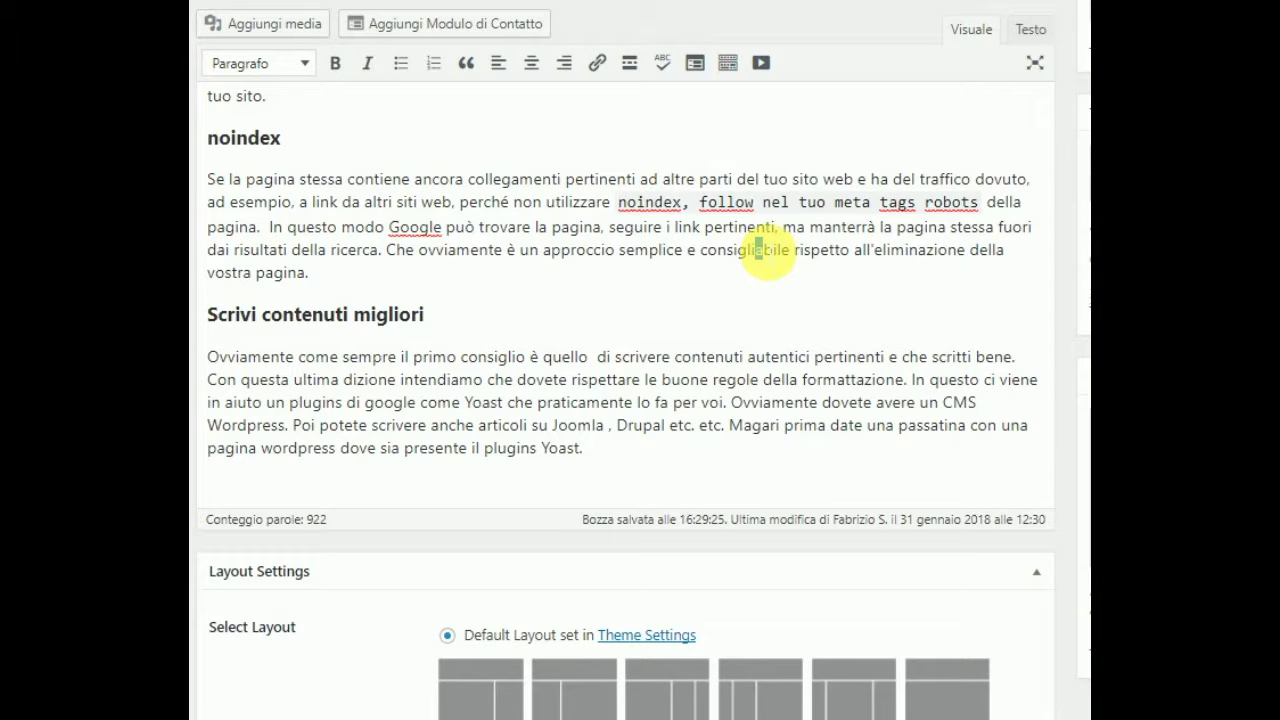
scroll(775, 285, "down", 1)
left_click(774, 289)
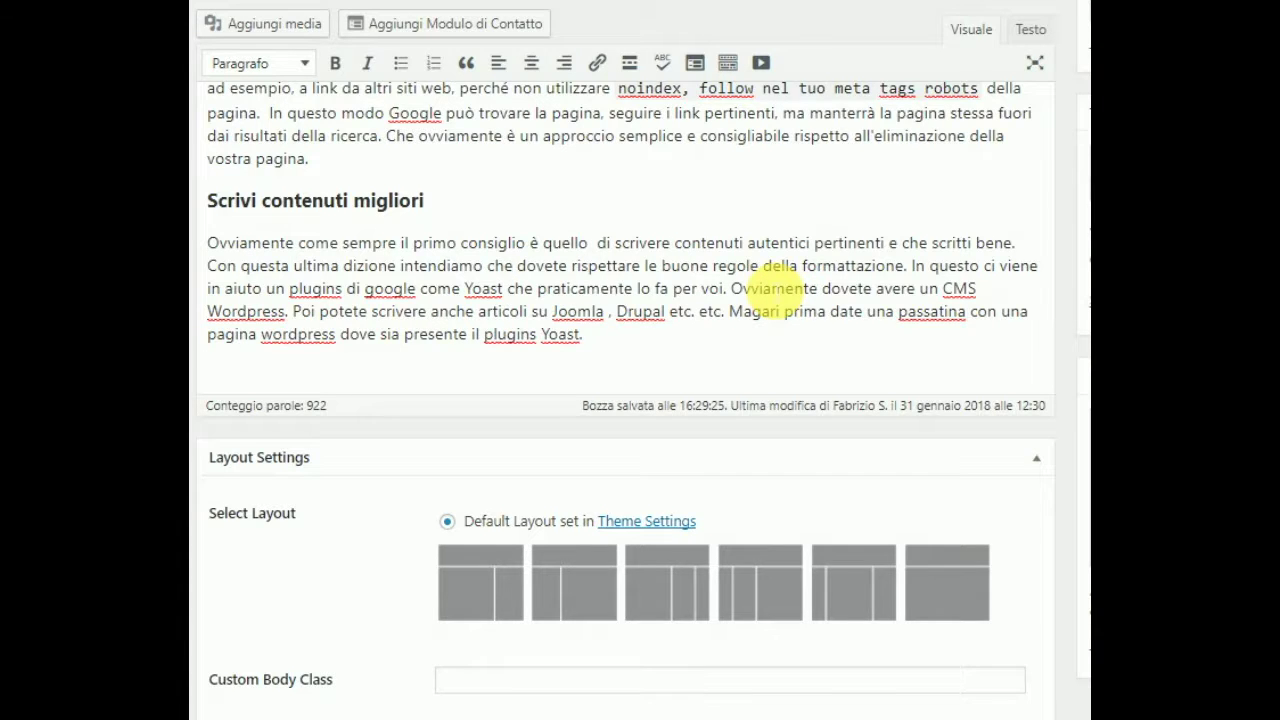
Open the article's snippet editor in the Yoast SEO settings and switch the snippet preview to mobile.
scroll(774, 289, "down", 6)
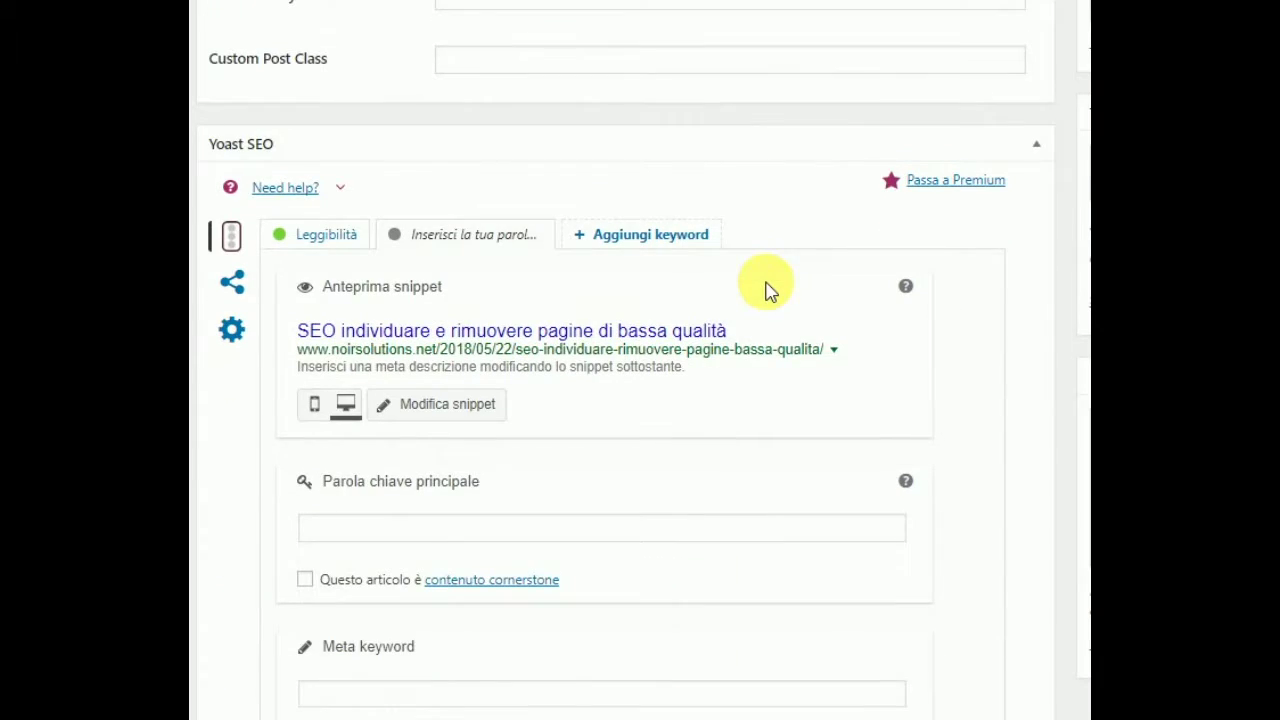
scroll(770, 289, "down", 2)
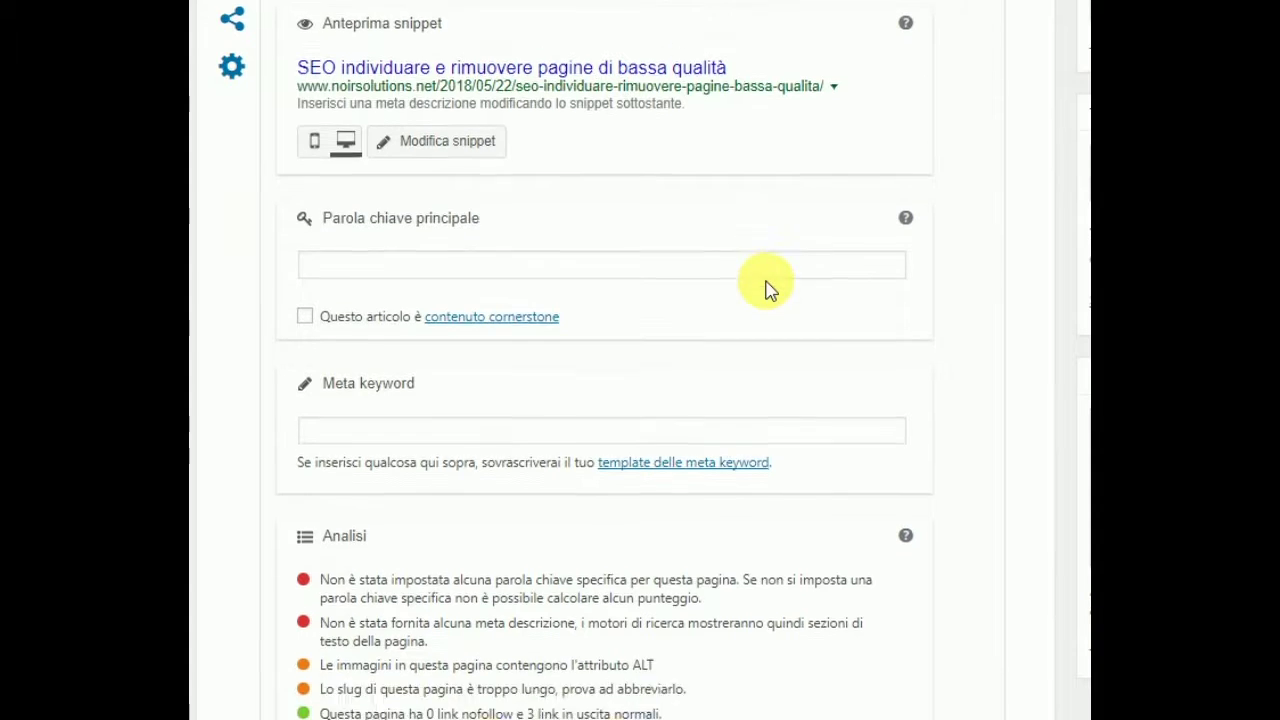
scroll(767, 286, "down", 2)
scroll(767, 286, "up", 3)
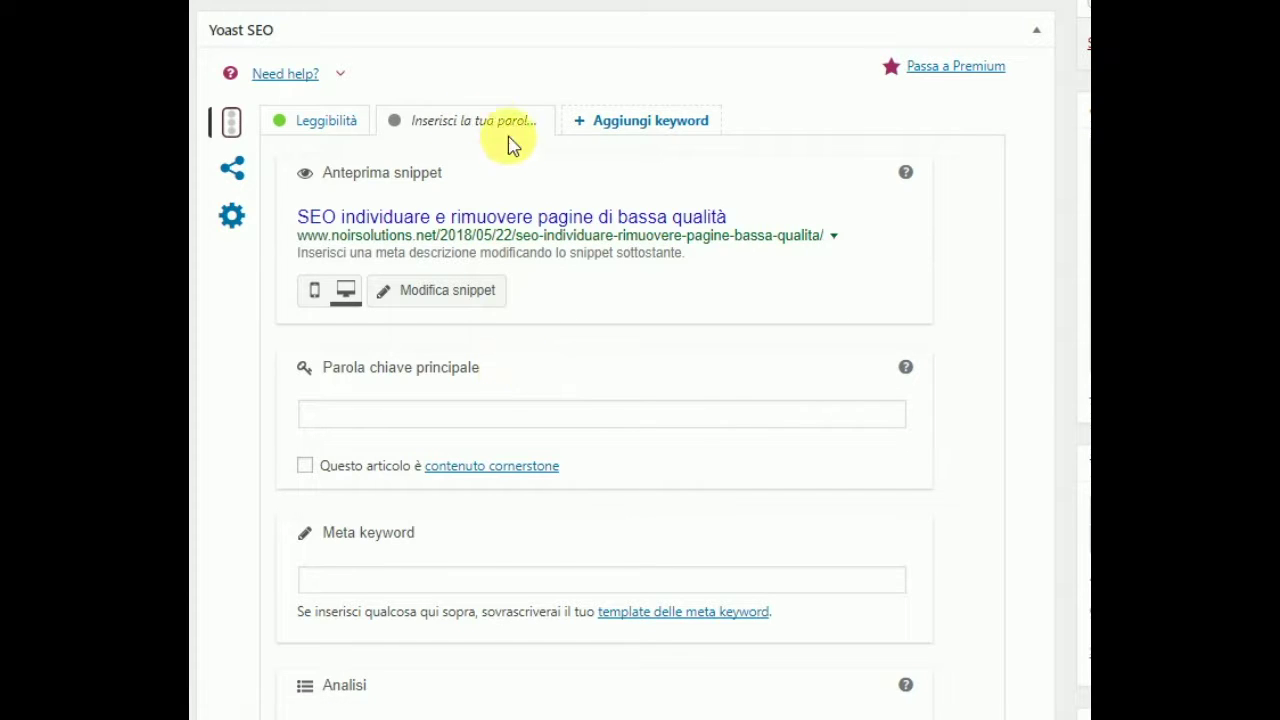
left_click(474, 297)
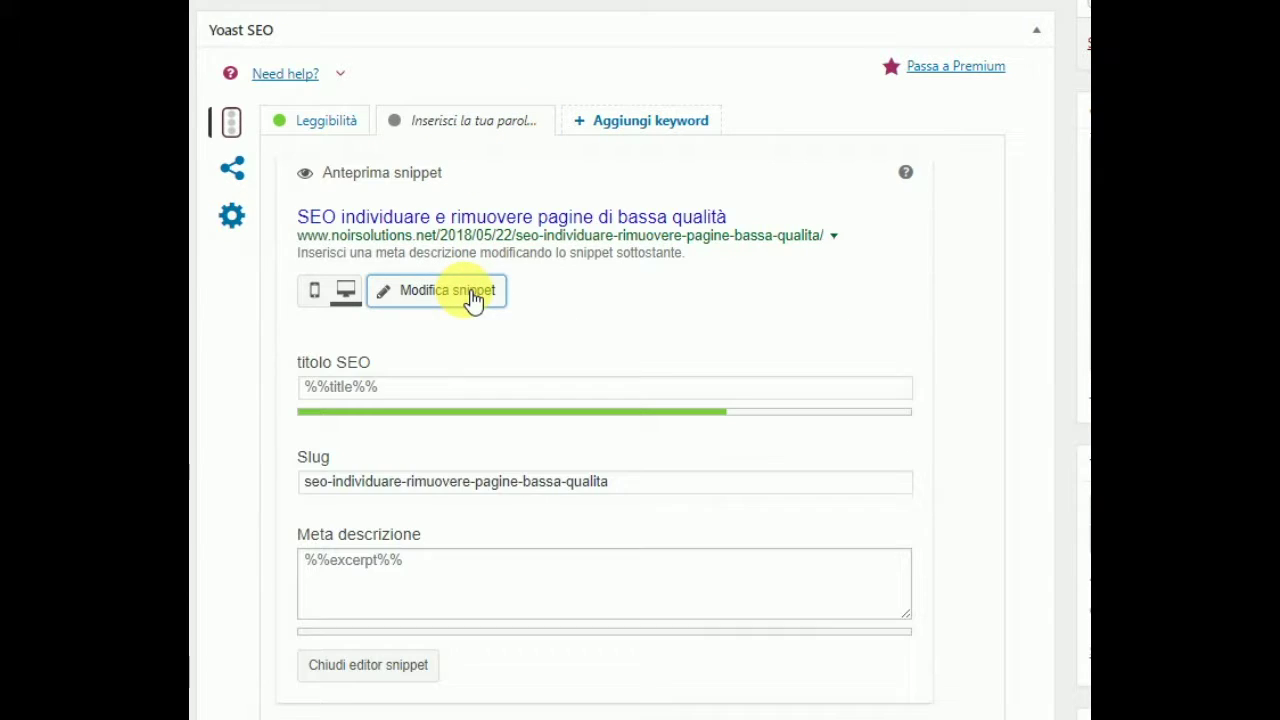
scroll(477, 460, "down", 2)
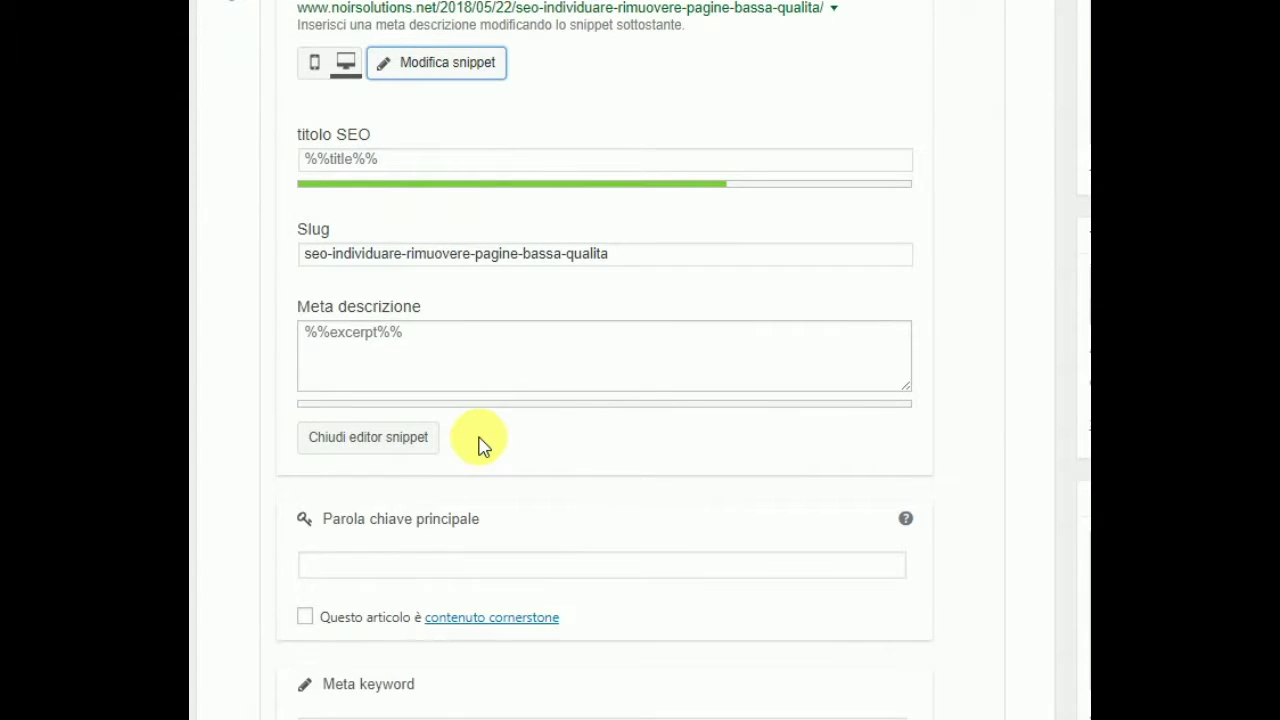
scroll(480, 446, "down", 1)
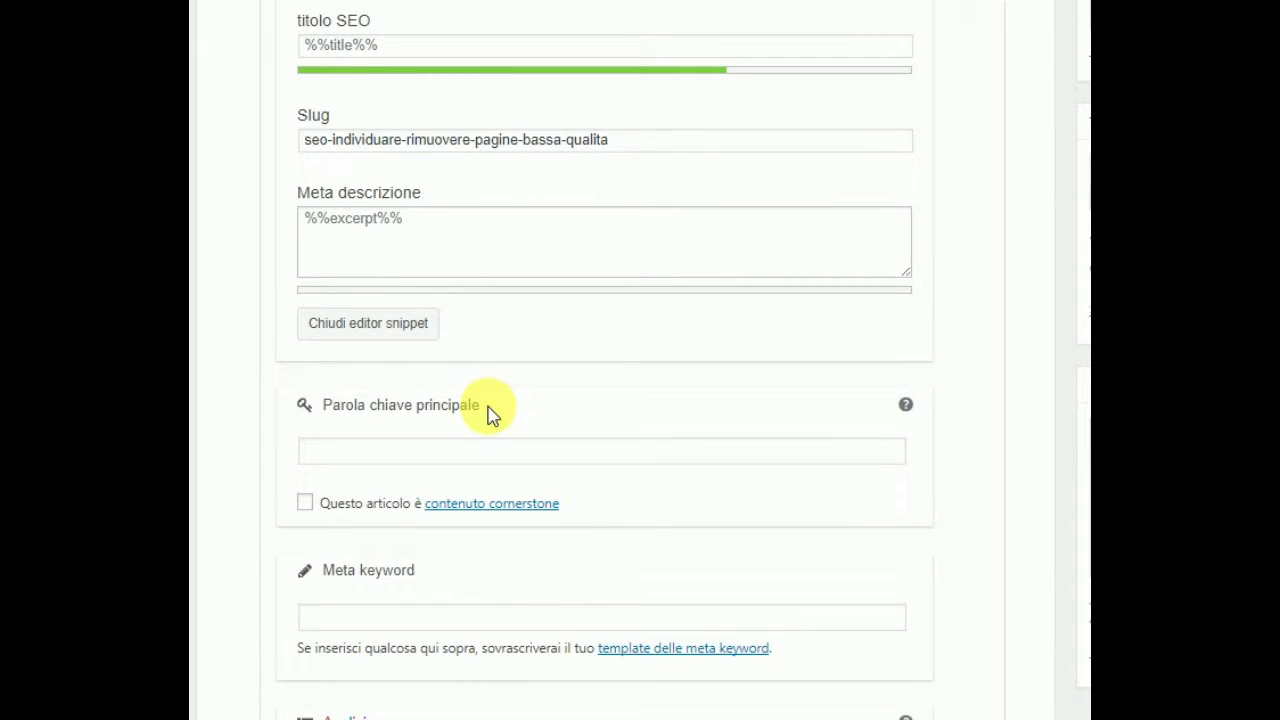
scroll(477, 537, "up", 2)
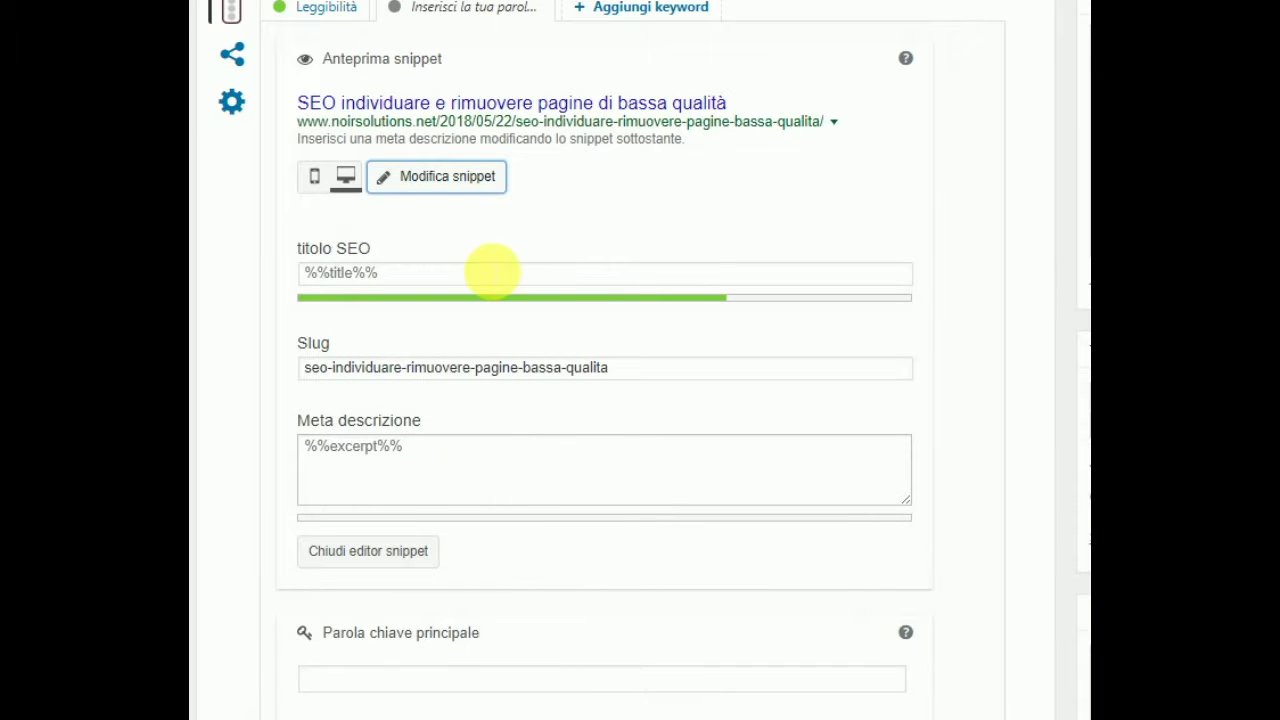
left_click(346, 182)
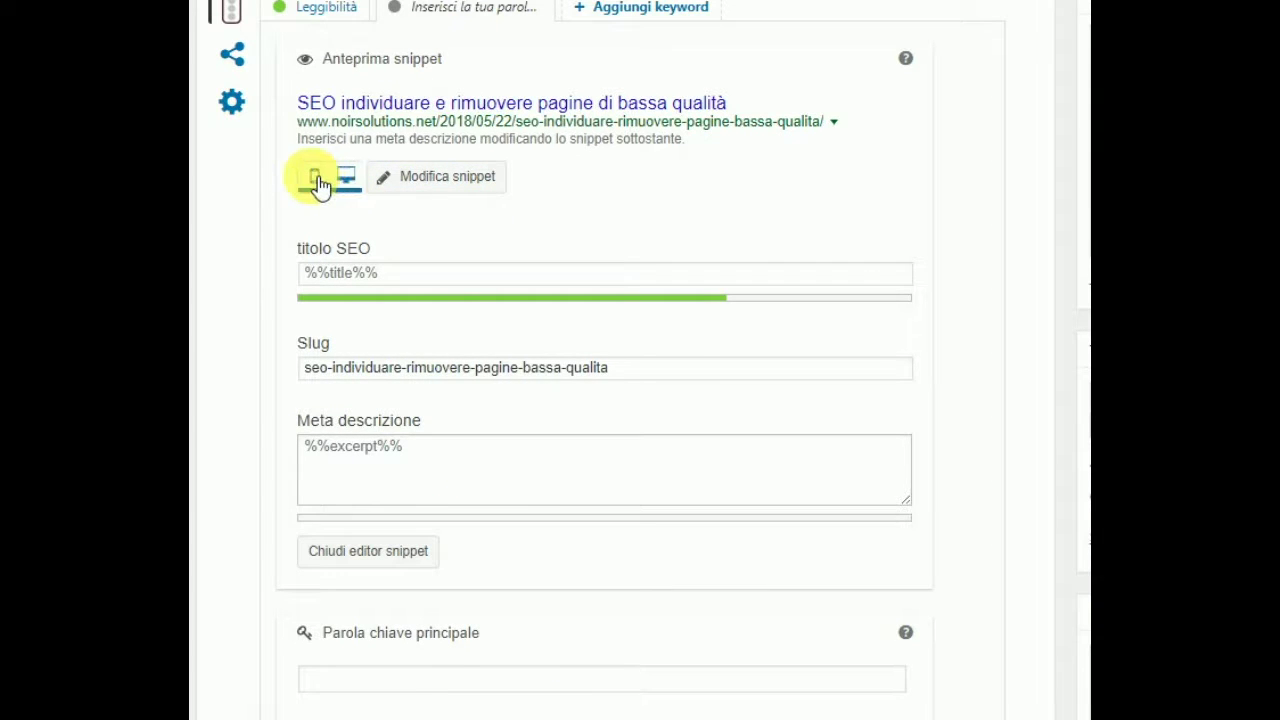
left_click(316, 181)
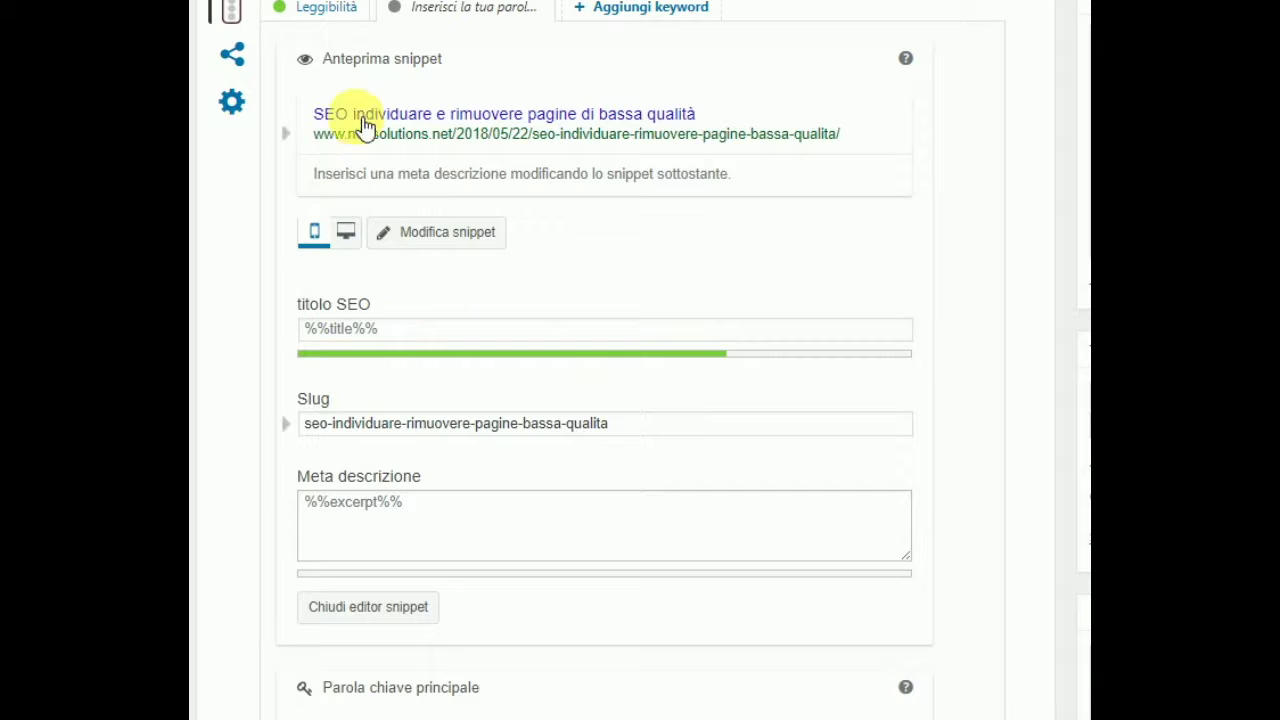
Show the Yoast readability analysis (Leggibilità) and review its findings, including the one on paragraph length.
scroll(465, 328, "up", 2)
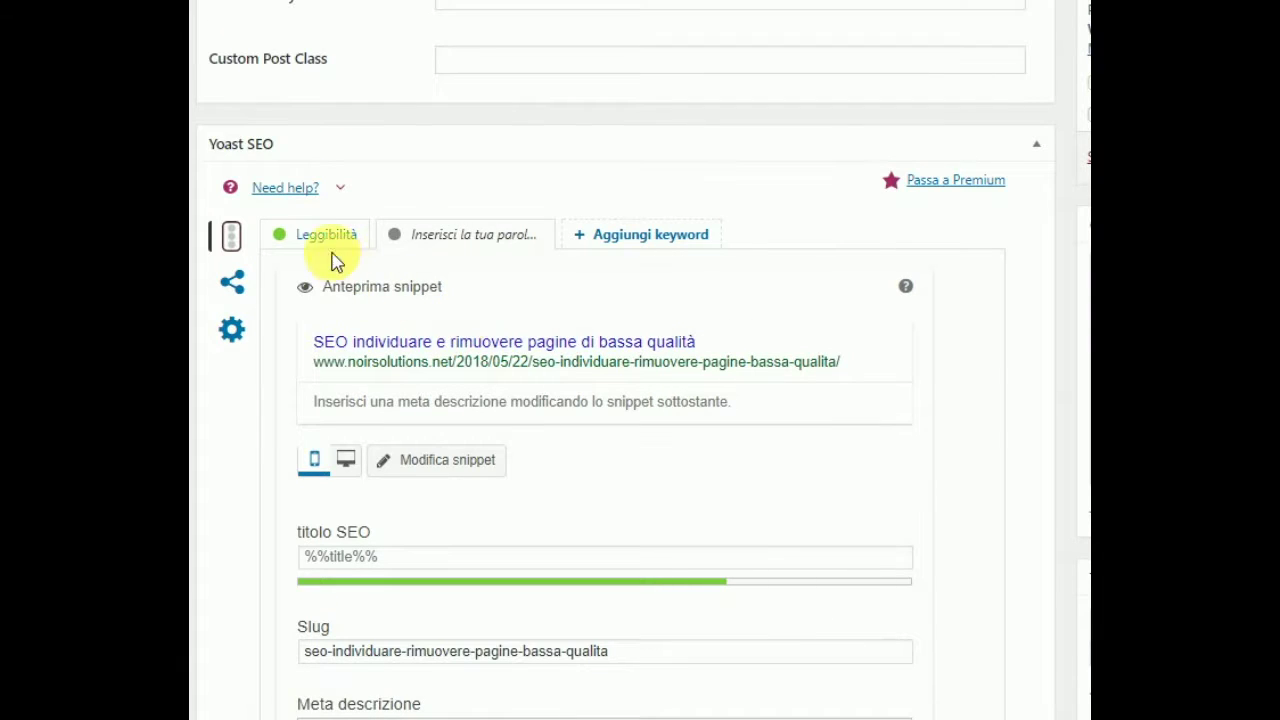
left_click(490, 248)
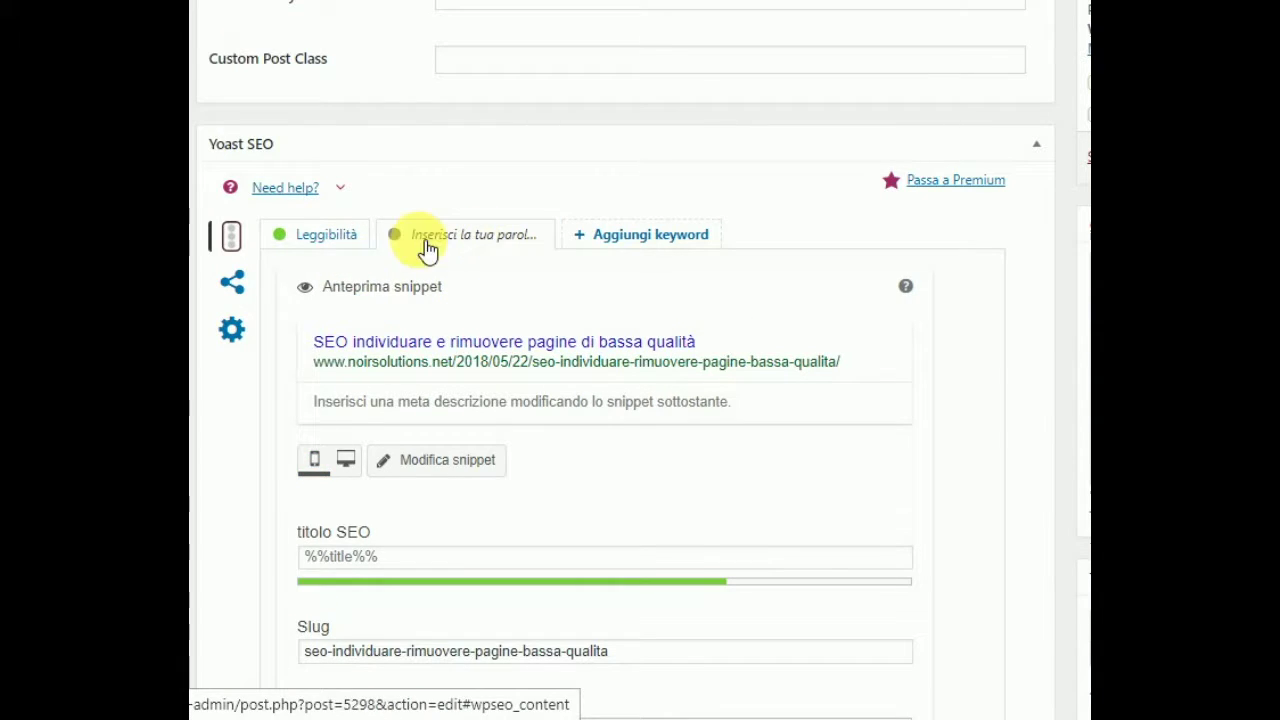
left_click(330, 249)
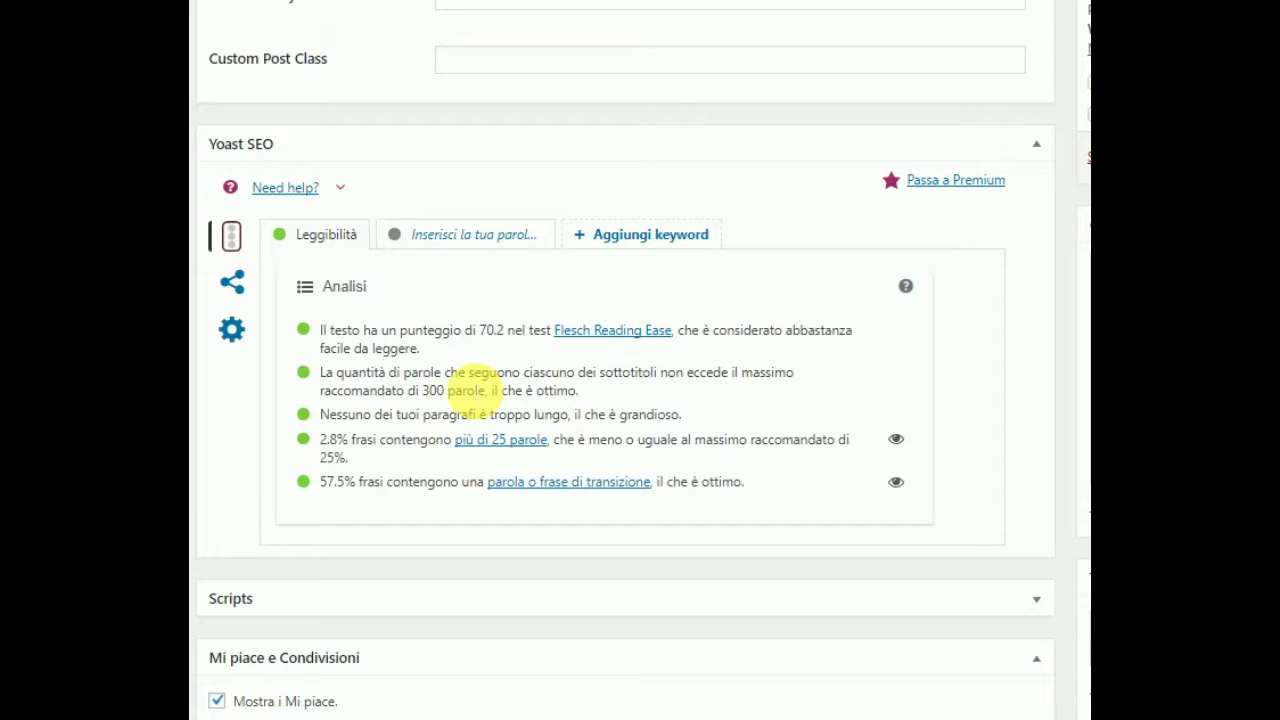
scroll(470, 385, "up", 7)
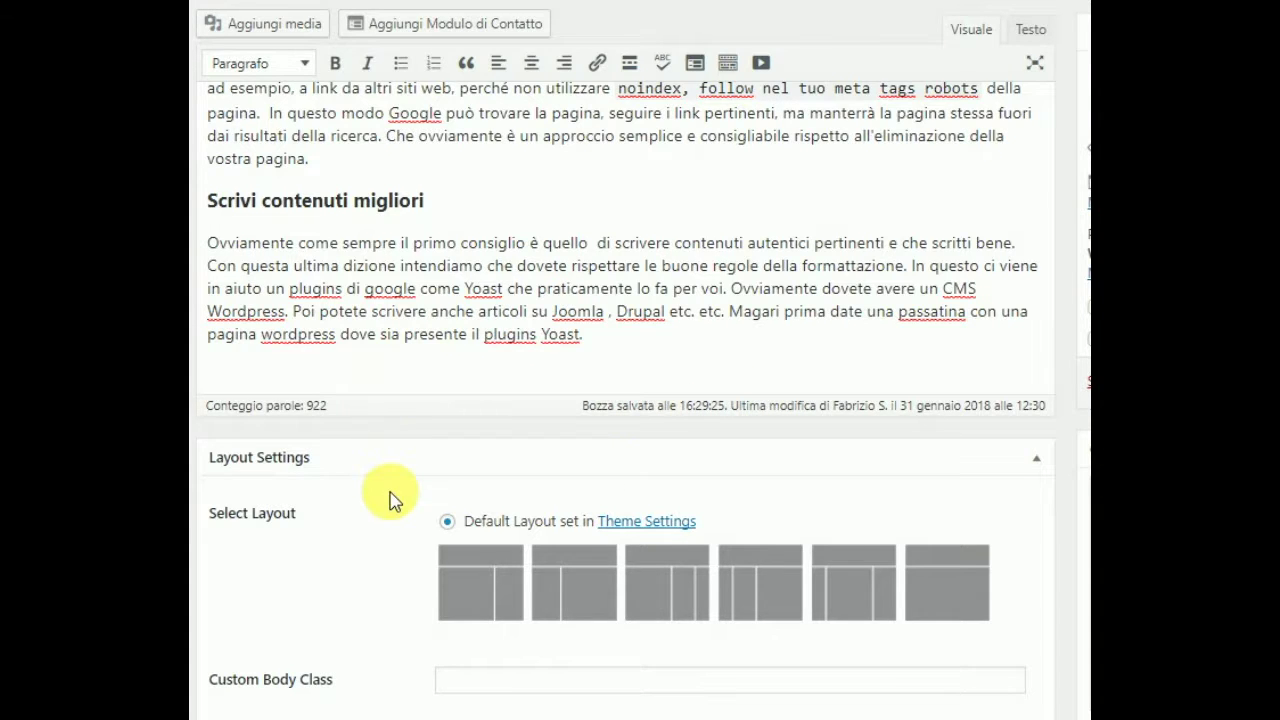
scroll(394, 491, "down", 5)
scroll(392, 488, "down", 3)
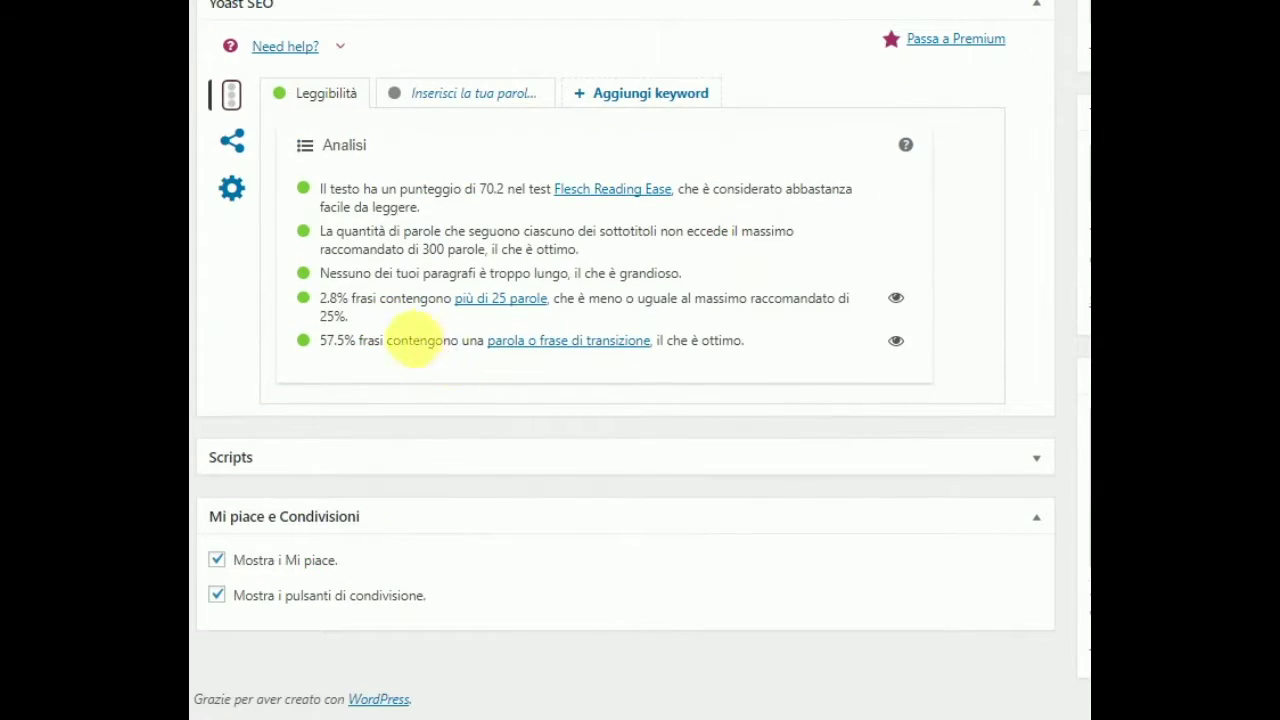
left_click_drag(400, 273, 658, 273)
left_click(668, 276)
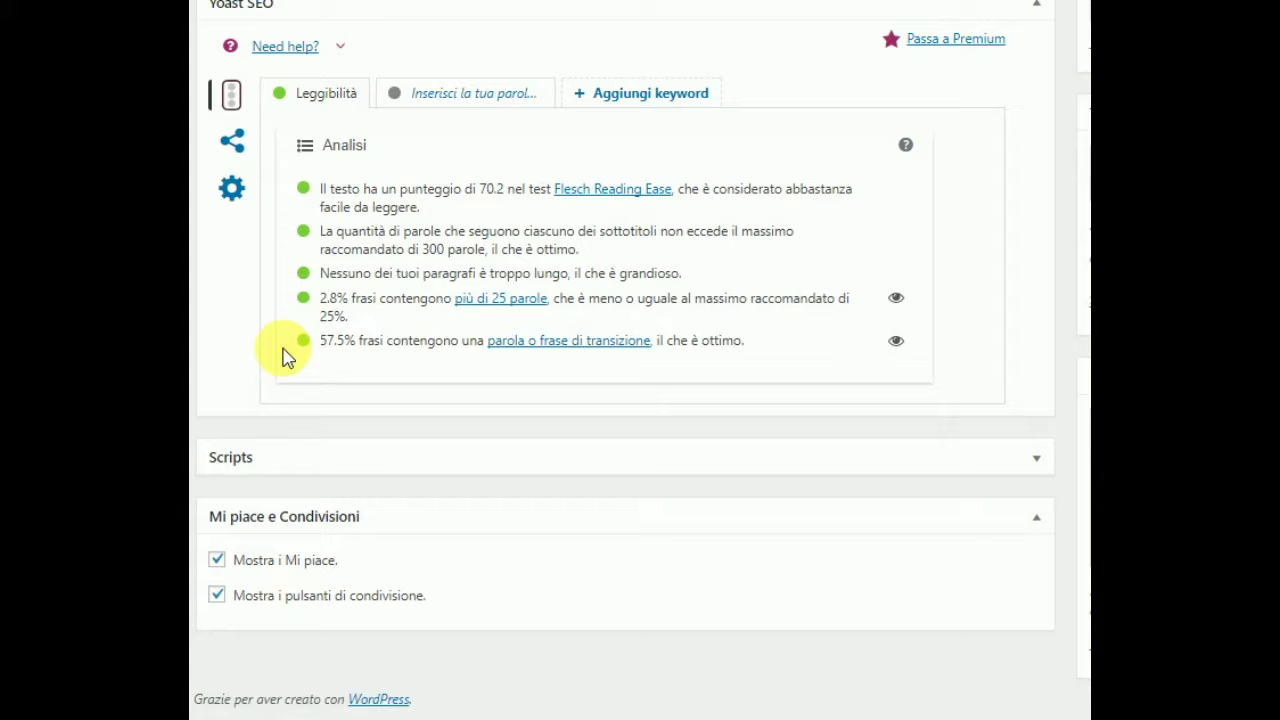
Highlight the sentences containing a transition word or phrase and review them throughout the article.
left_click(895, 341)
scroll(752, 395, "up", 13)
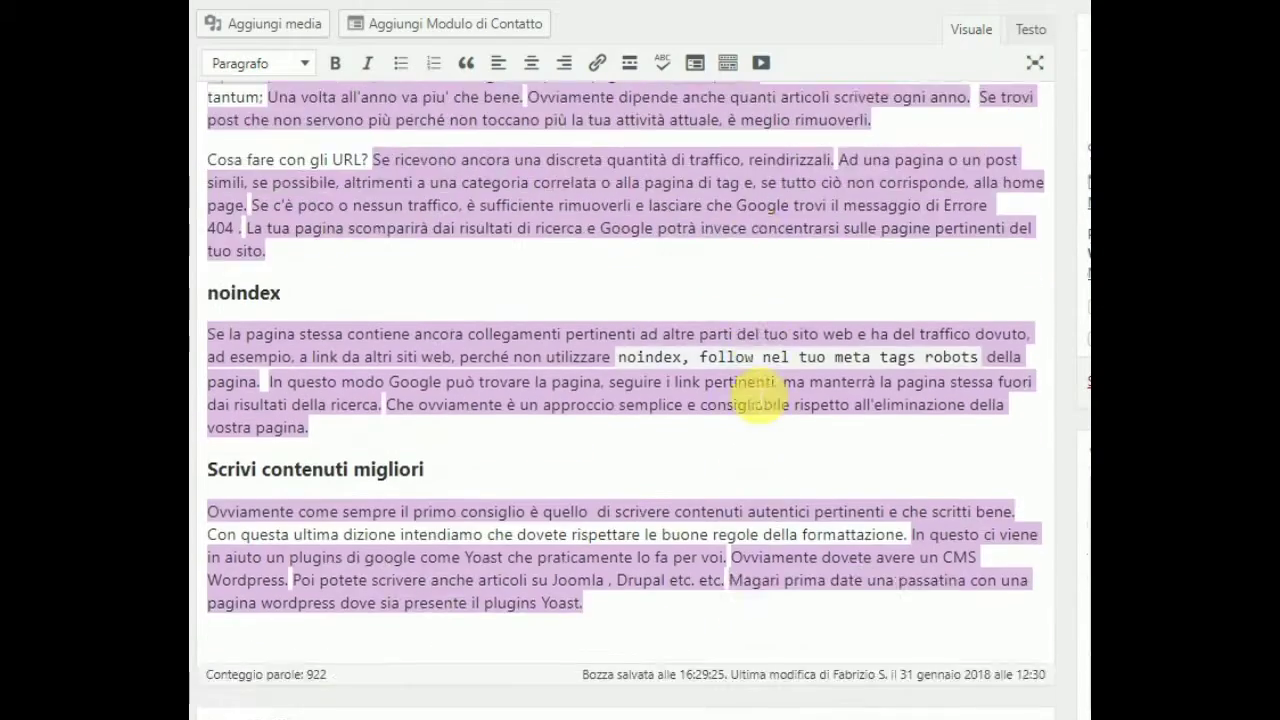
scroll(758, 398, "up", 7)
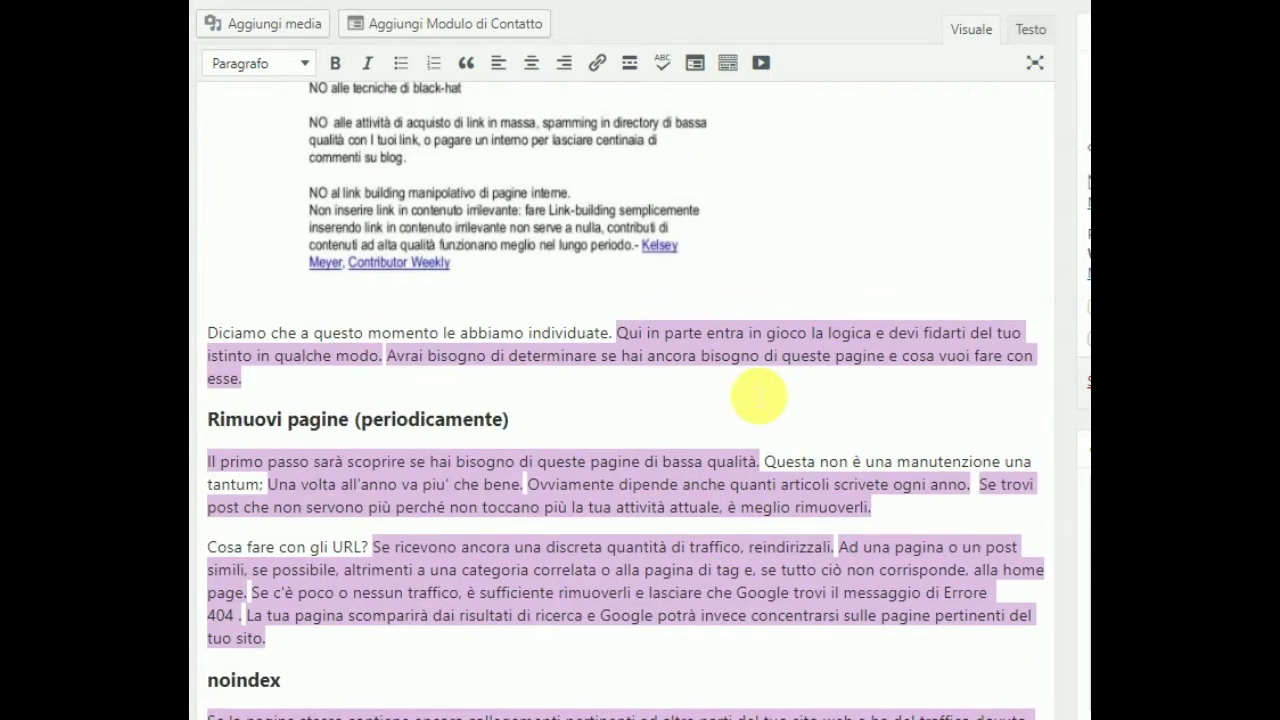
scroll(758, 398, "up", 10)
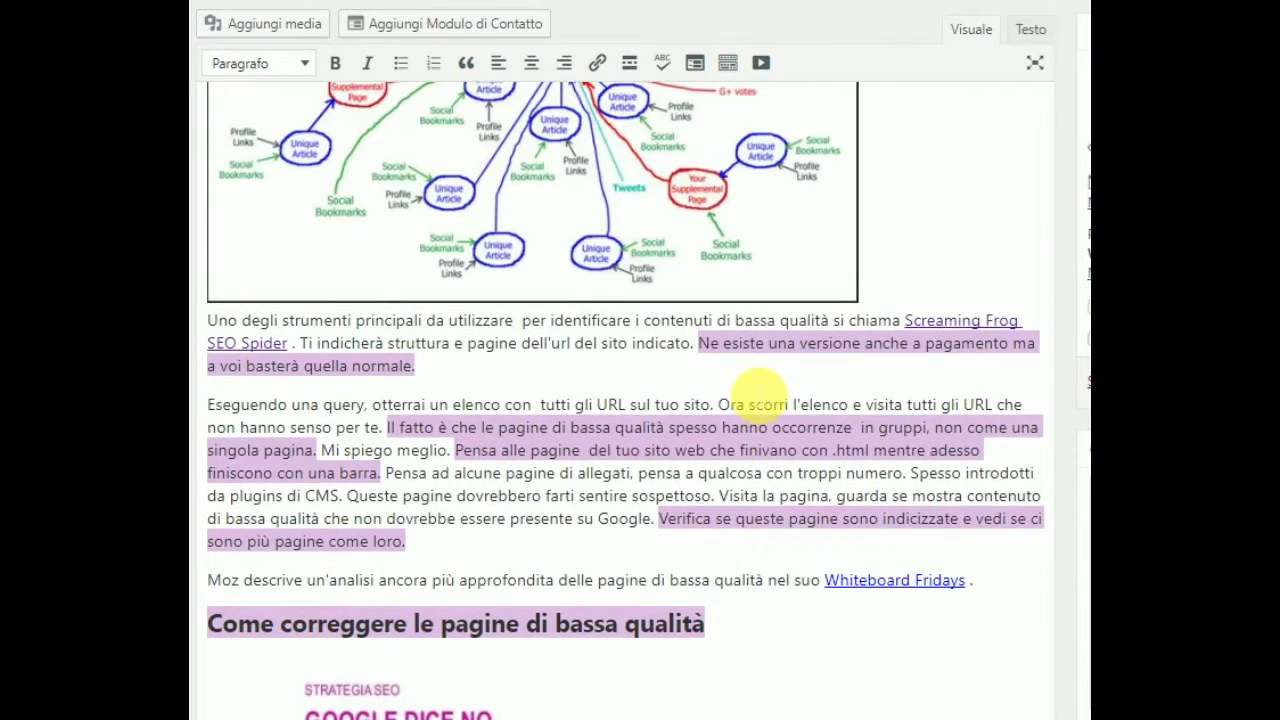
scroll(758, 398, "up", 8)
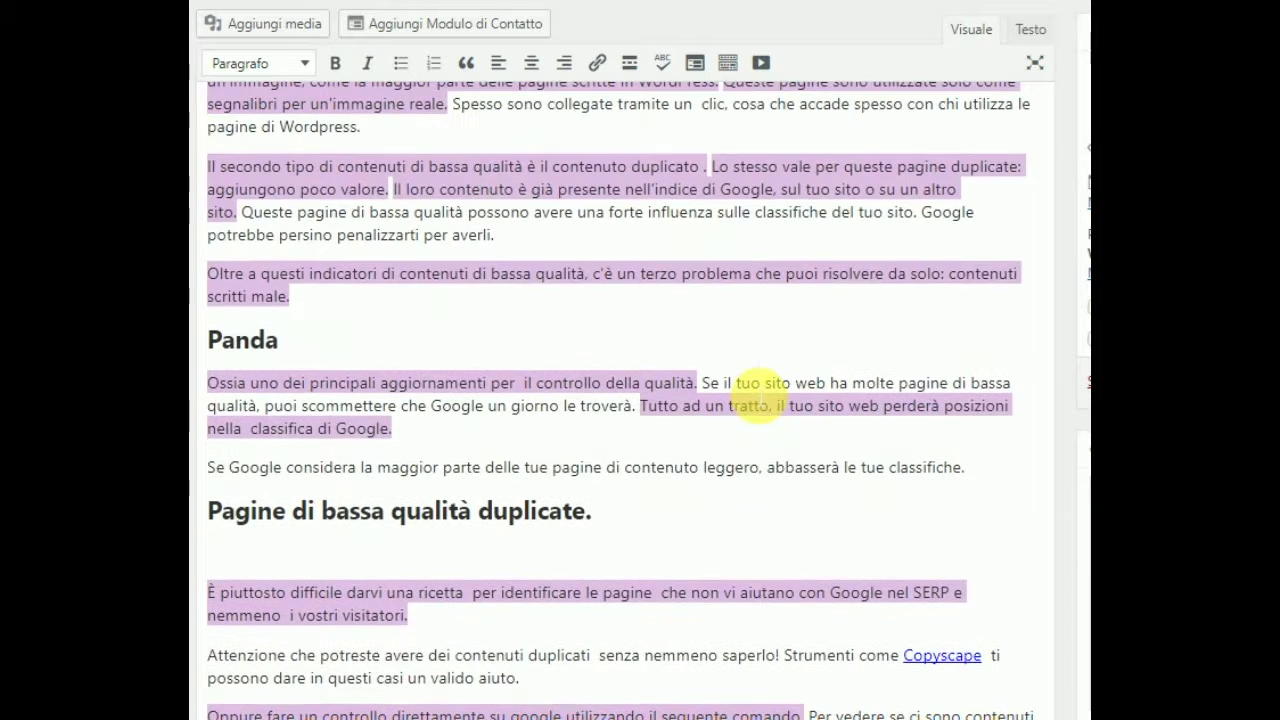
scroll(758, 398, "up", 2)
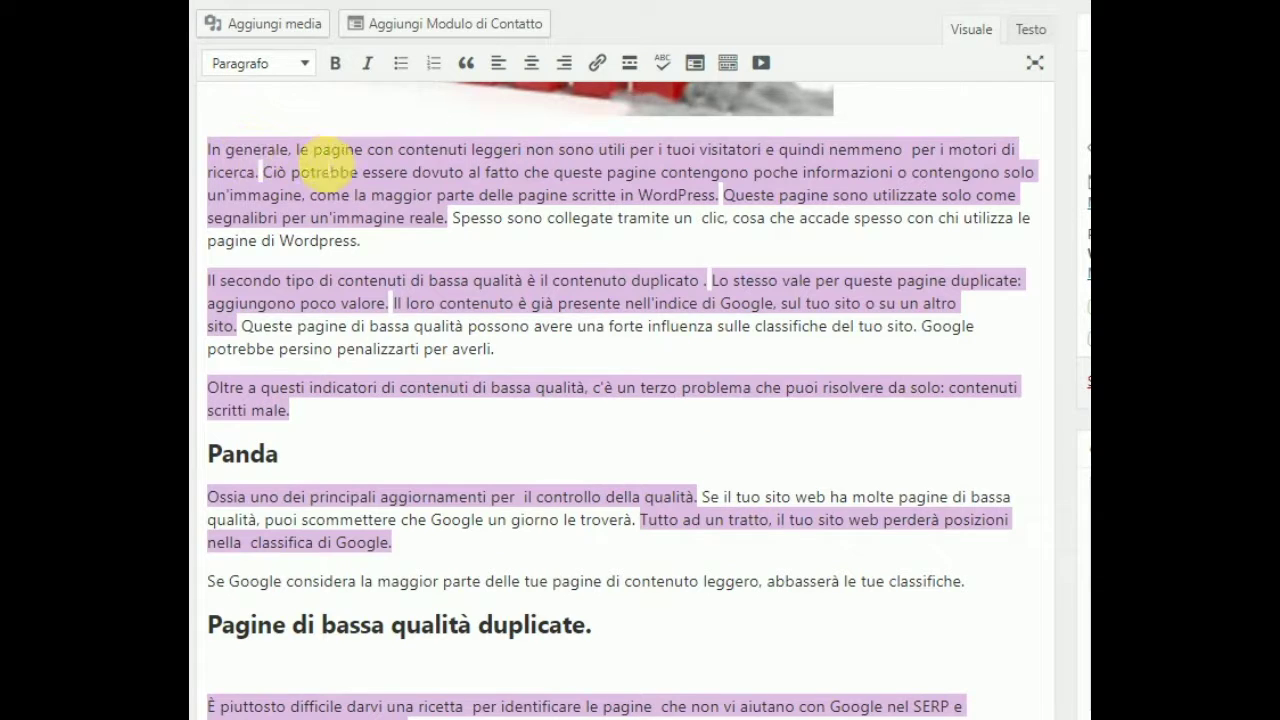
scroll(414, 366, "down", 8)
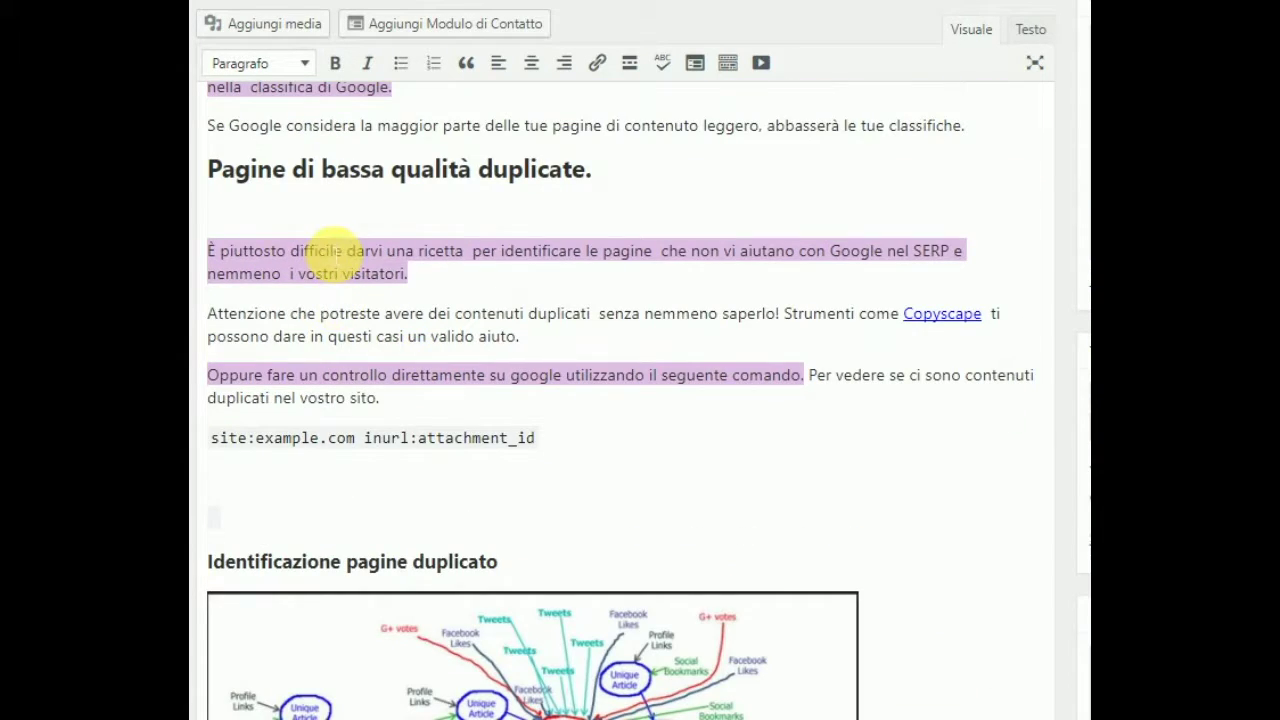
scroll(335, 368, "down", 6)
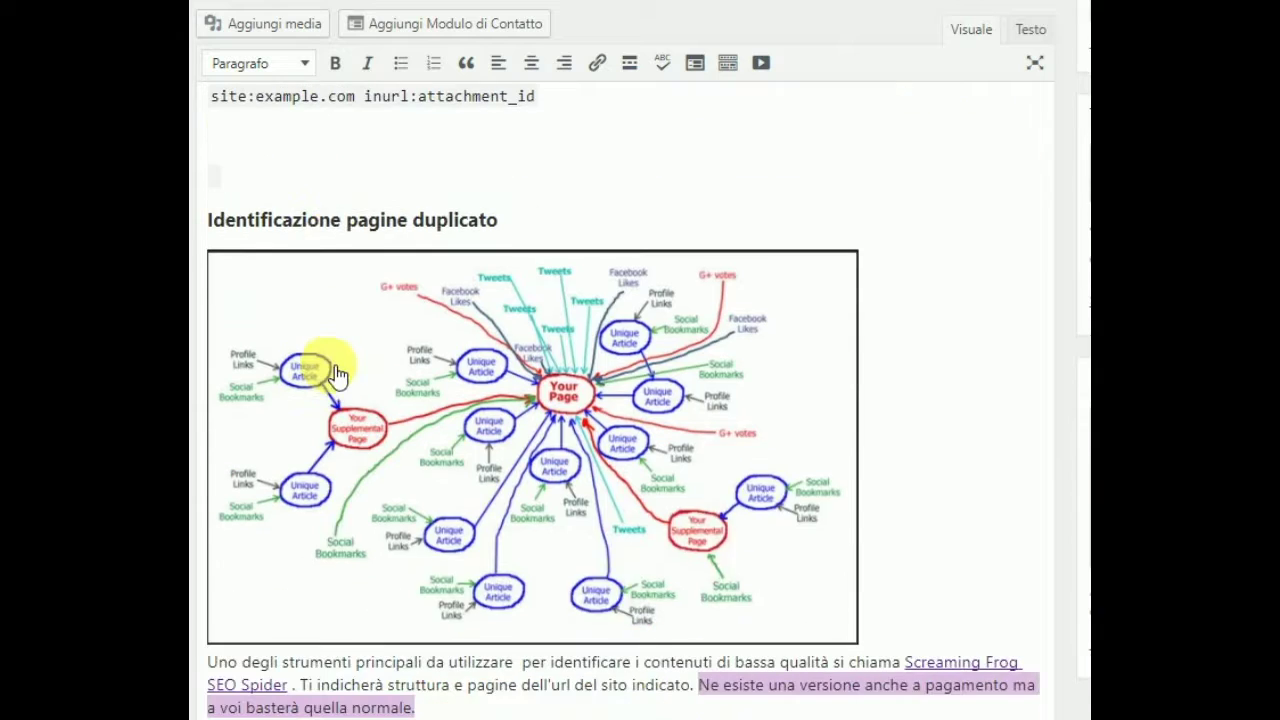
scroll(335, 355, "down", 4)
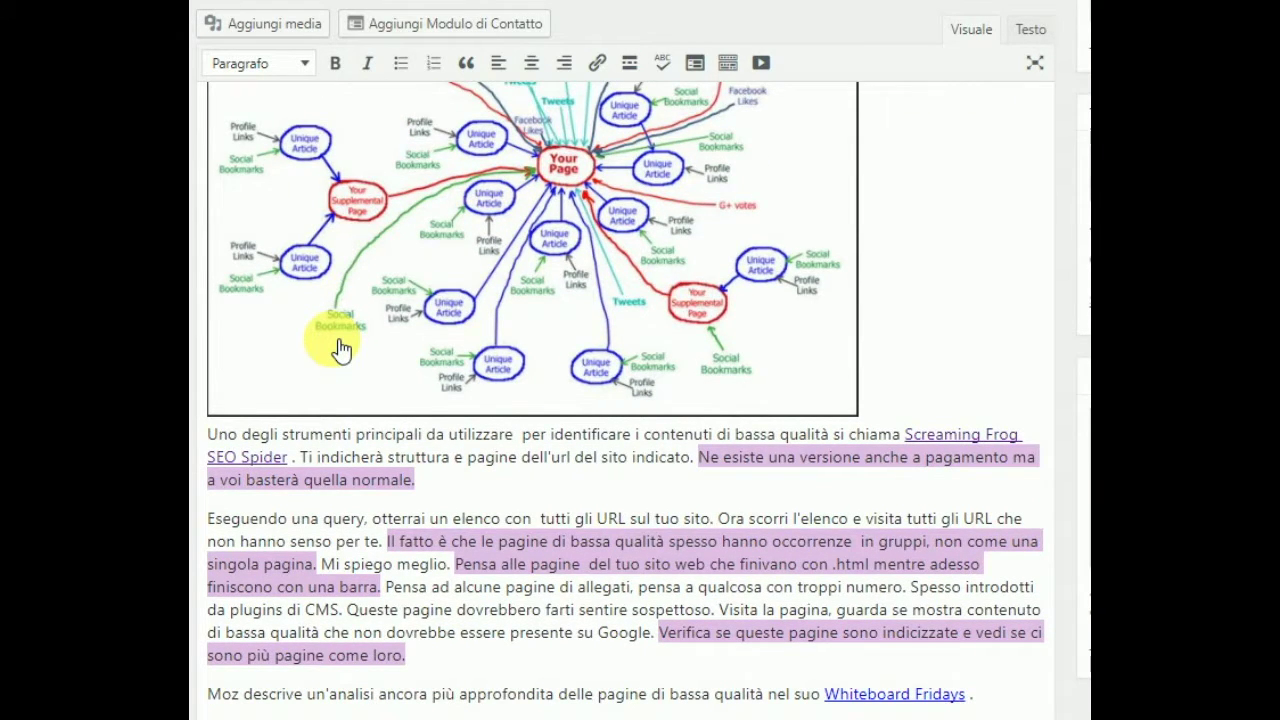
scroll(340, 348, "down", 6)
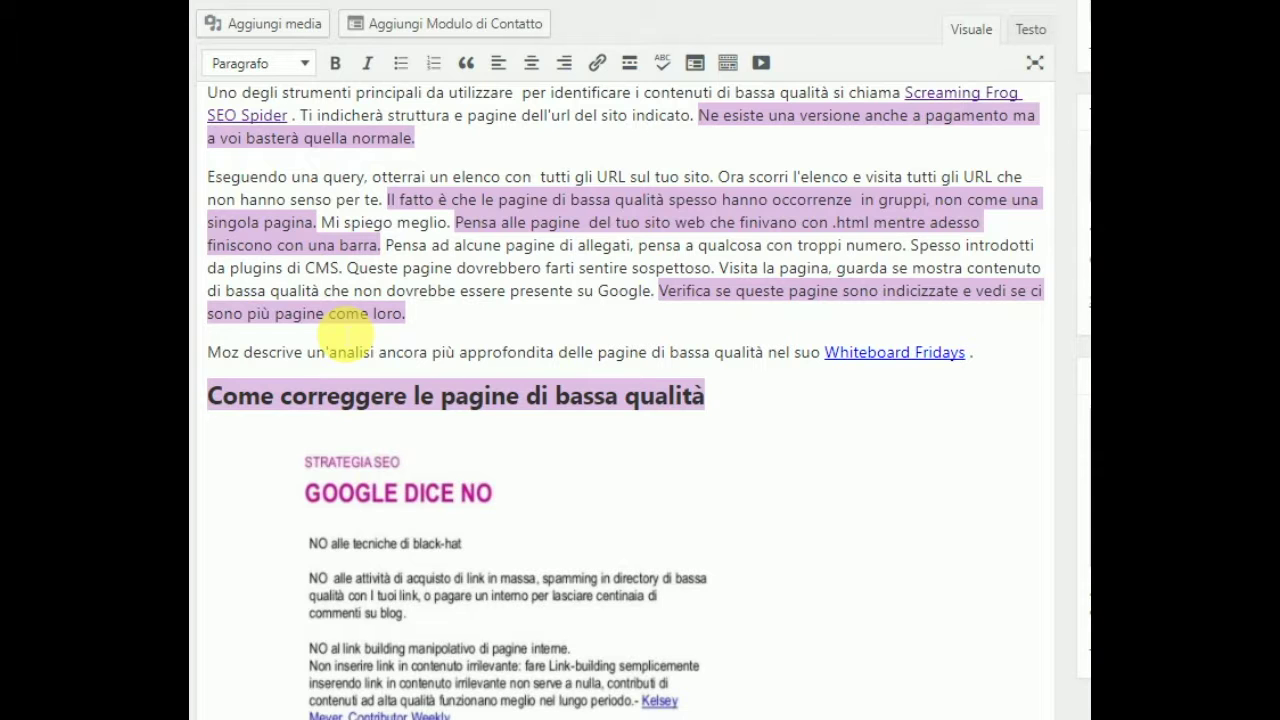
scroll(348, 328, "down", 10)
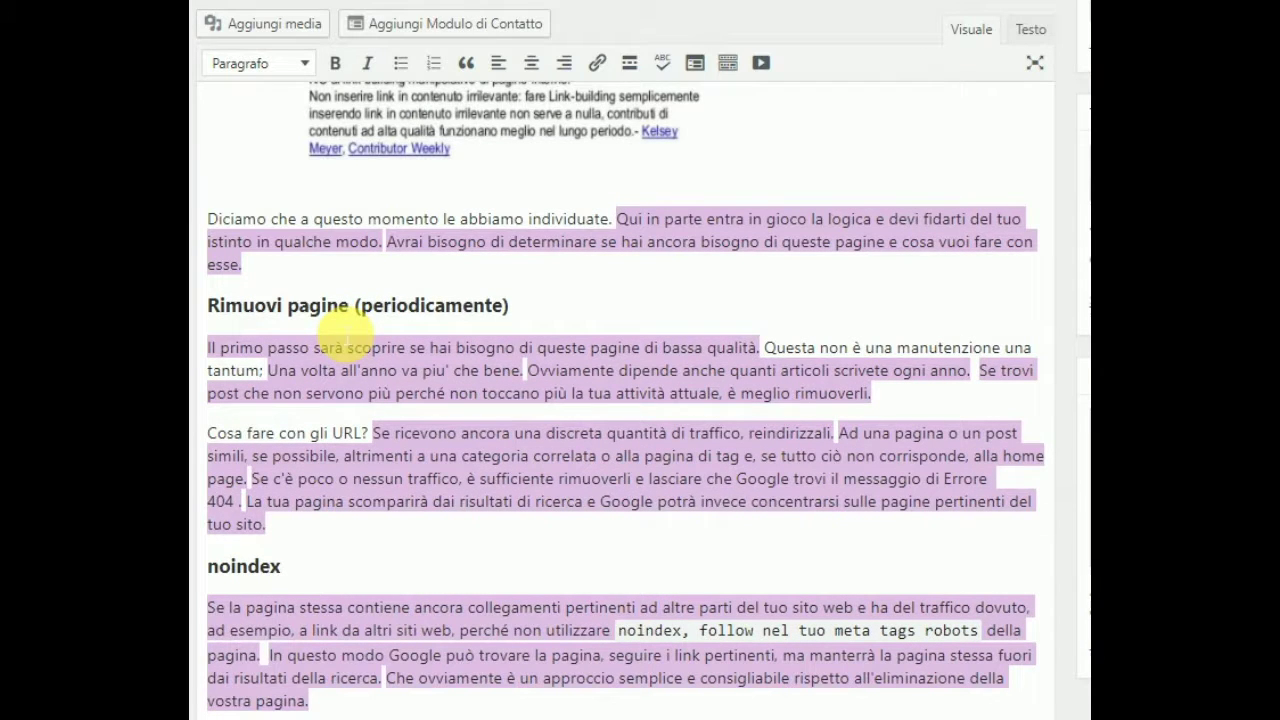
scroll(340, 332, "down", 18)
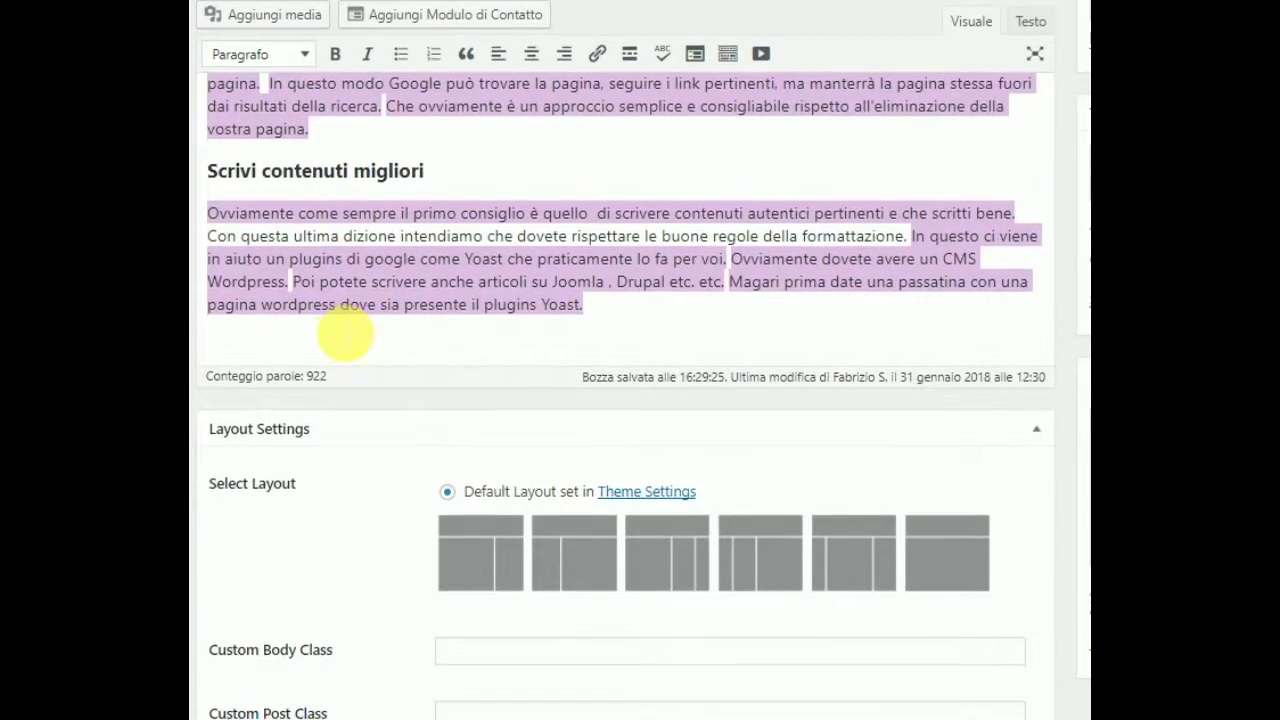
Dismiss the additional-keyword offer and return to the focus keyword analysis to examine the snippet and keyword fields.
left_click(662, 436)
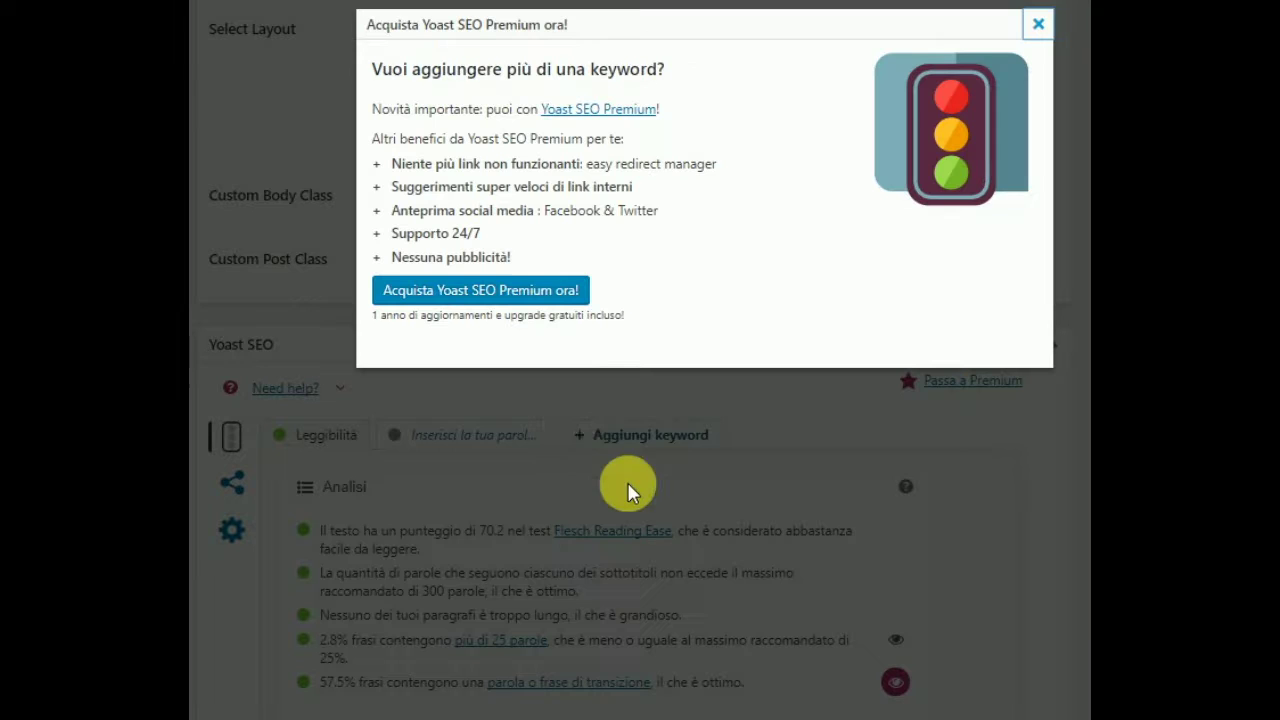
left_click(1038, 24)
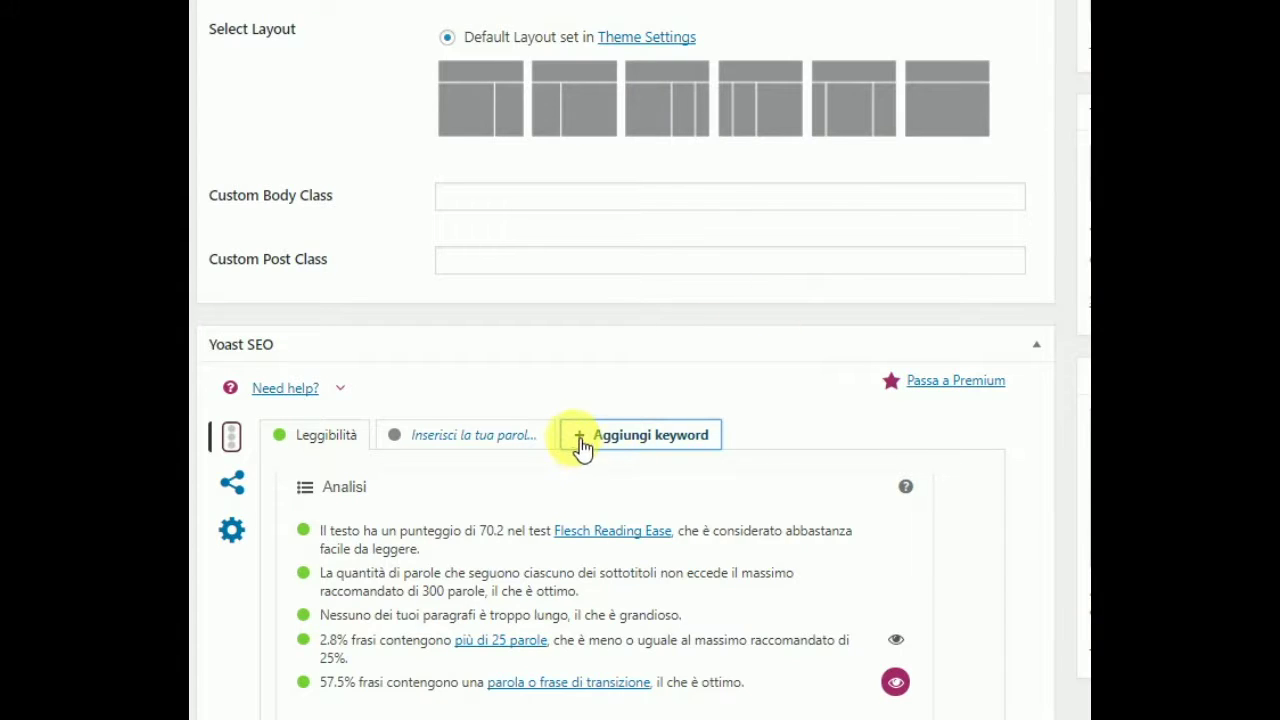
left_click(527, 446)
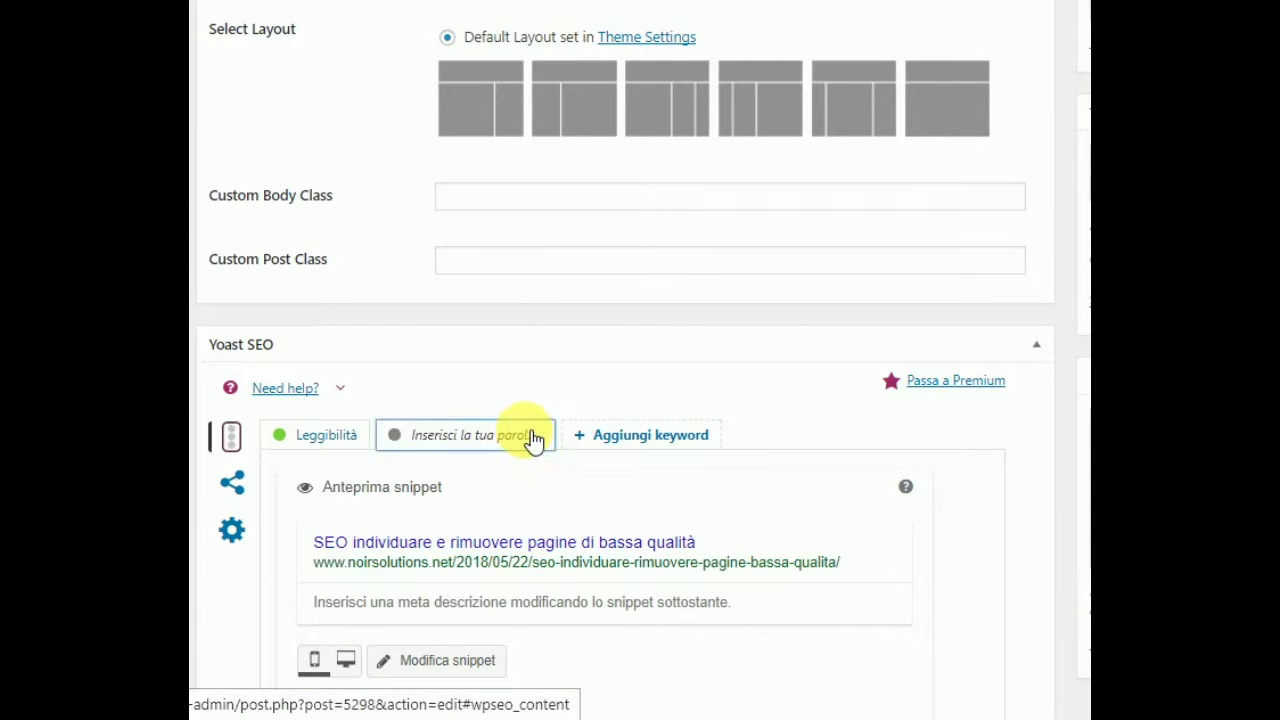
scroll(463, 440, "down", 3)
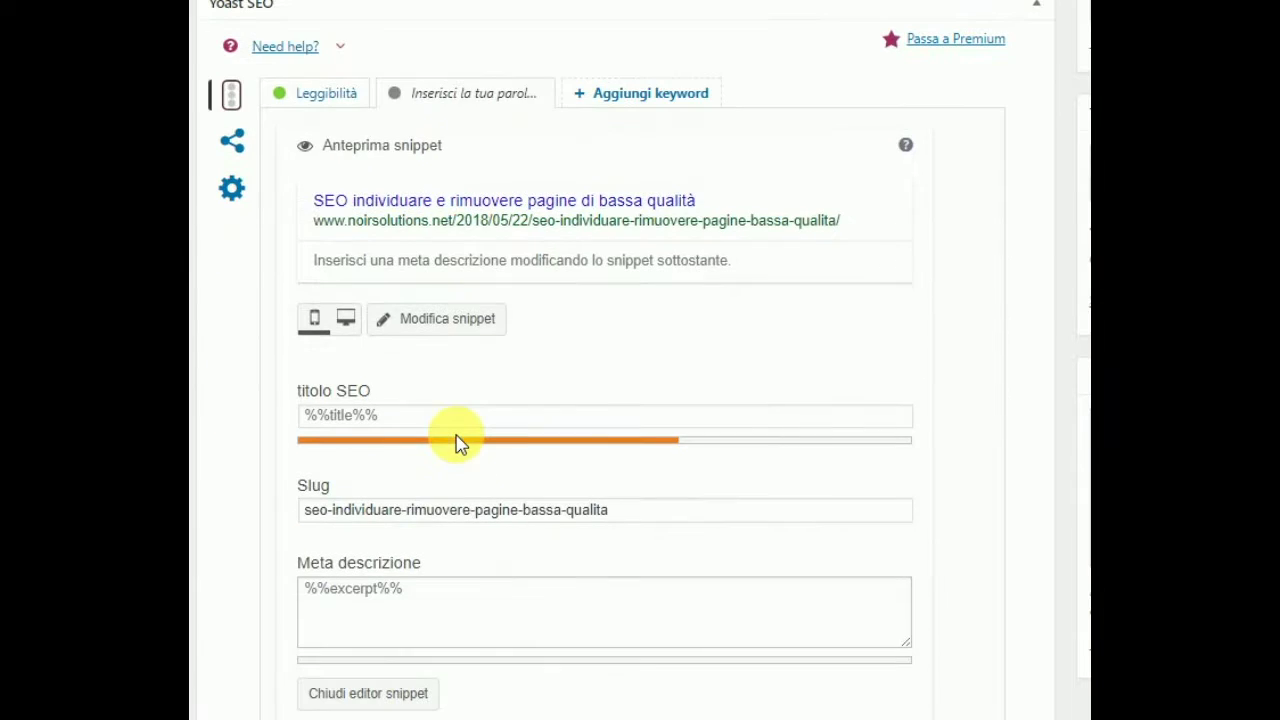
scroll(463, 440, "down", 2)
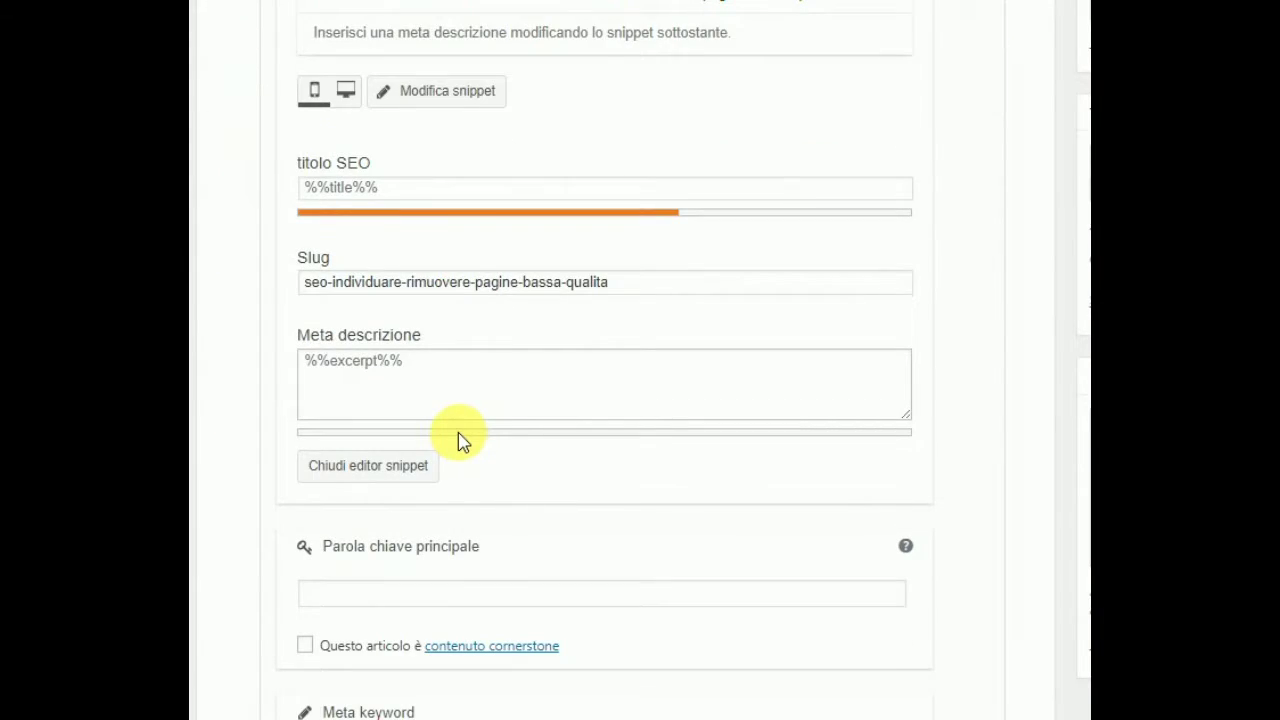
Set the article's focus keyword (Parola chiave principale) to SEO and update the article.
left_click(483, 553)
triple_click(483, 553)
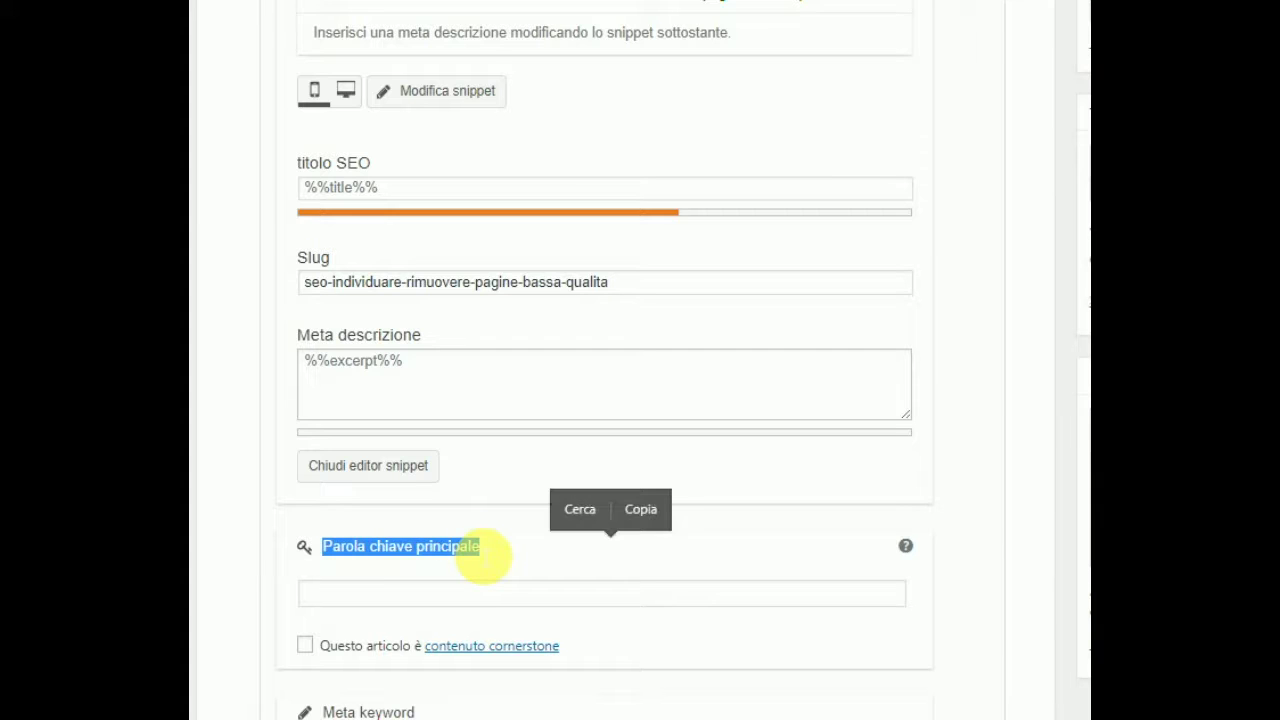
scroll(487, 540, "down", 2)
left_click(458, 378)
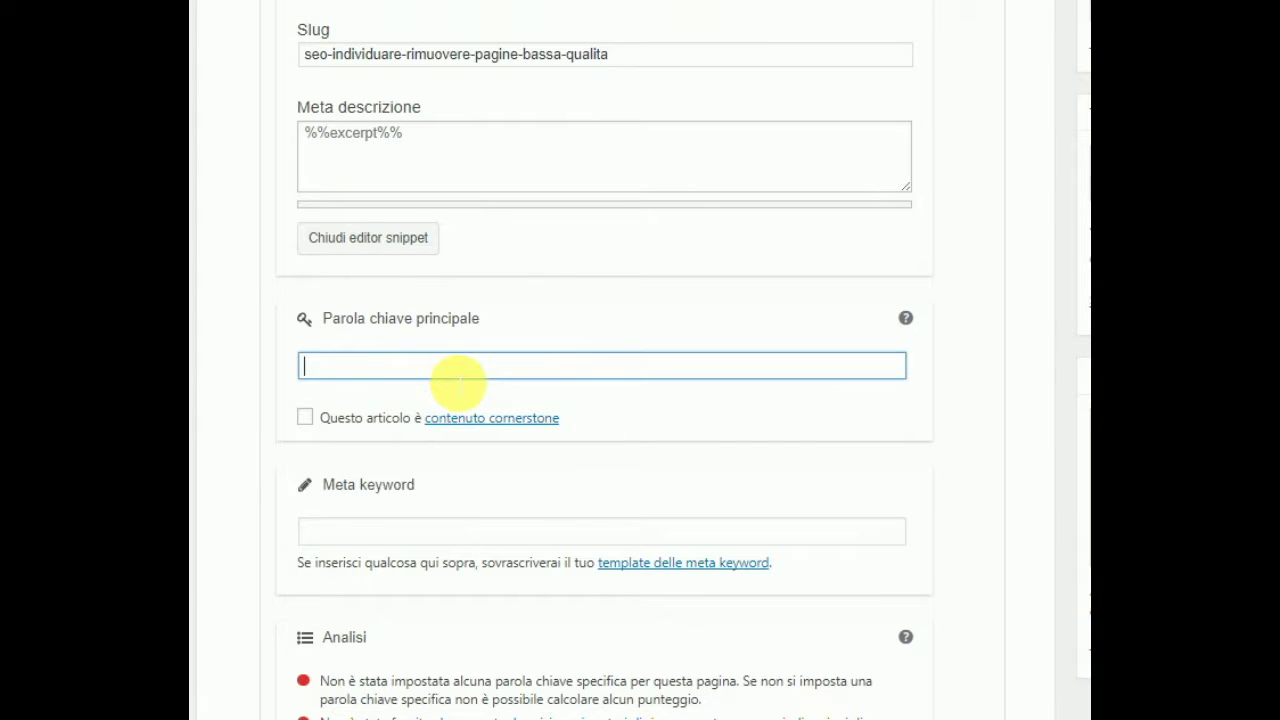
type("SEO")
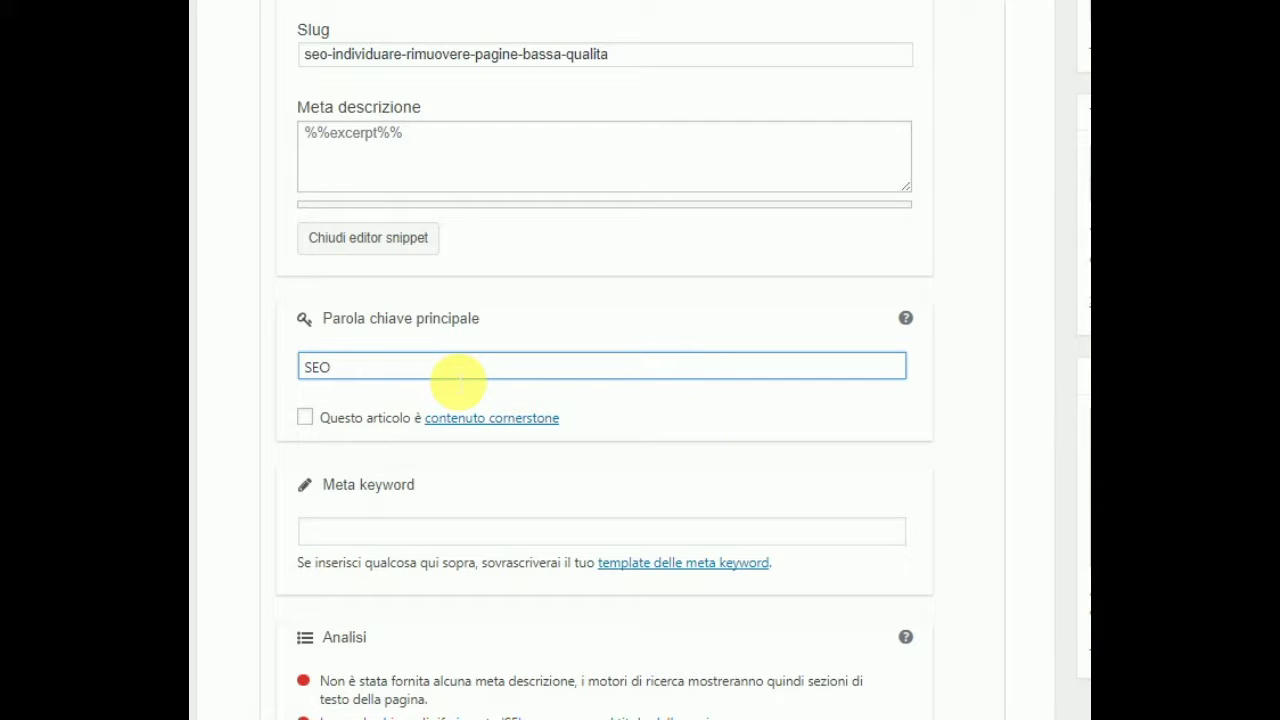
scroll(920, 380, "down", 2)
scroll(920, 380, "up", 10)
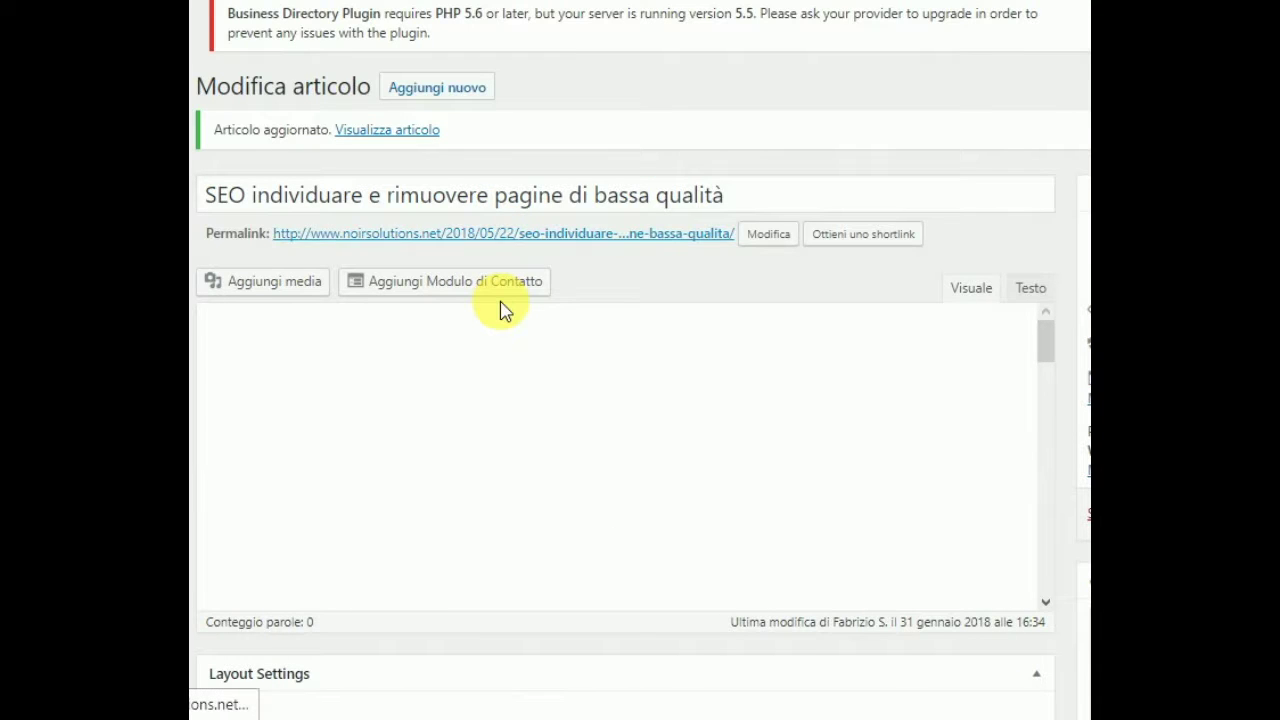
Review the focus keyword analysis of the updated article, including the finding on the missing meta description.
scroll(503, 310, "down", 6)
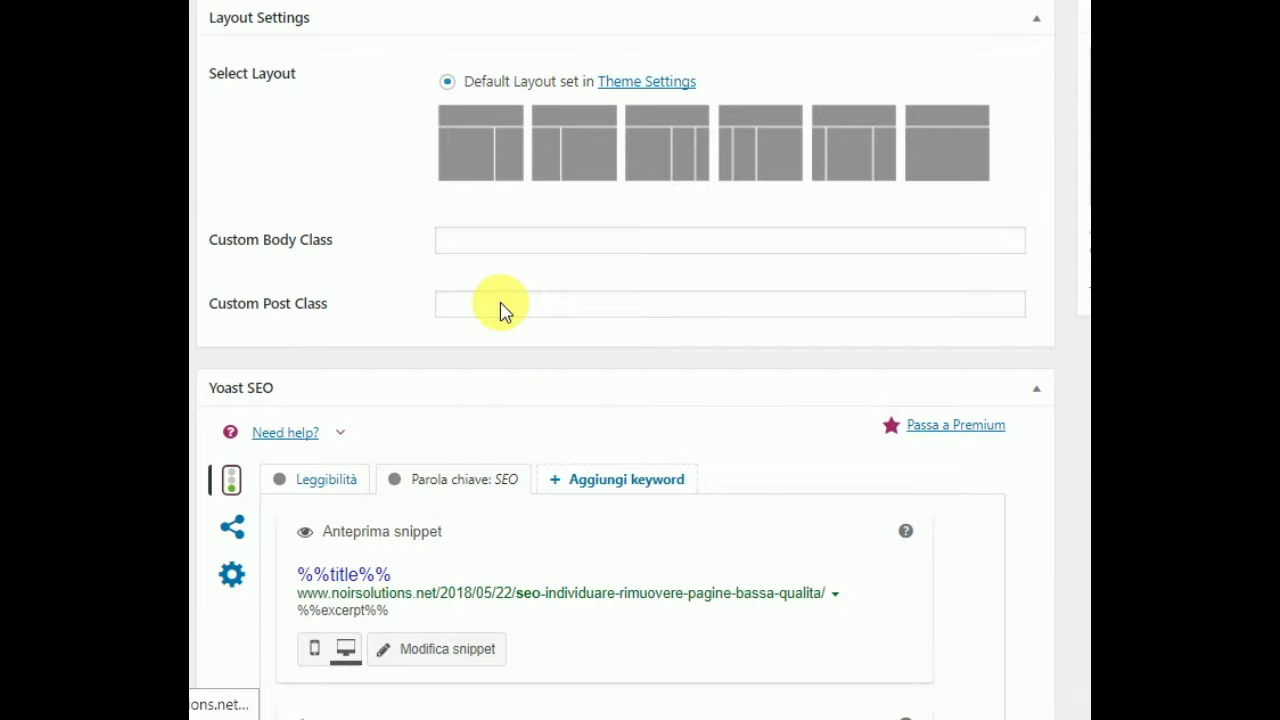
scroll(492, 418, "down", 12)
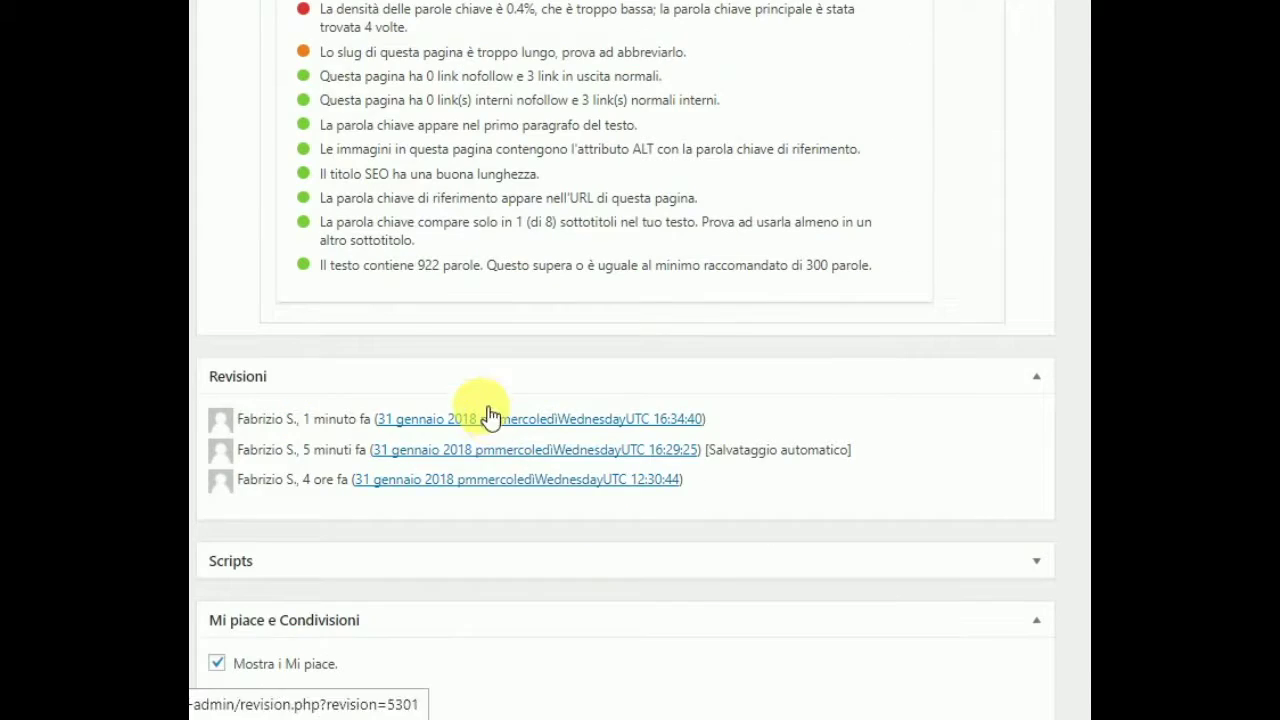
scroll(482, 410, "up", 2)
scroll(482, 410, "up", 1)
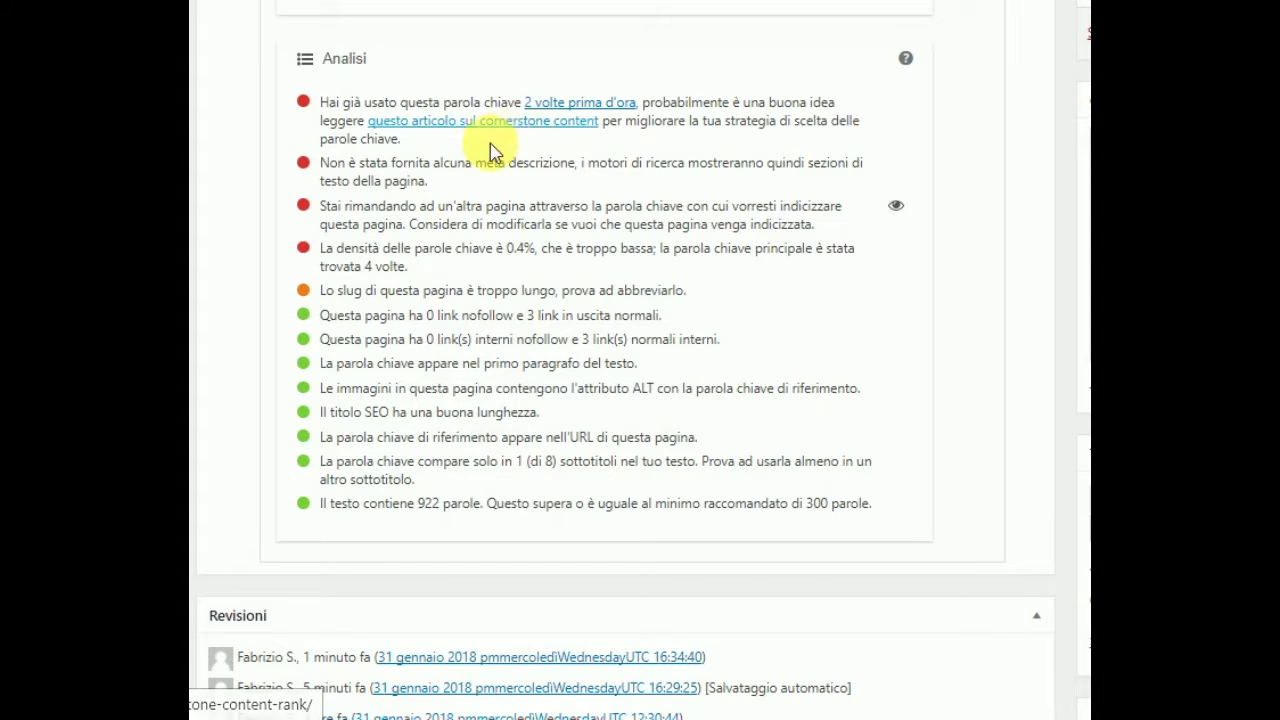
left_click_drag(348, 163, 470, 178)
left_click(482, 190)
Open the snippet editor for the article and place the cursor in the meta description field.
scroll(505, 250, "up", 5)
scroll(509, 266, "up", 2)
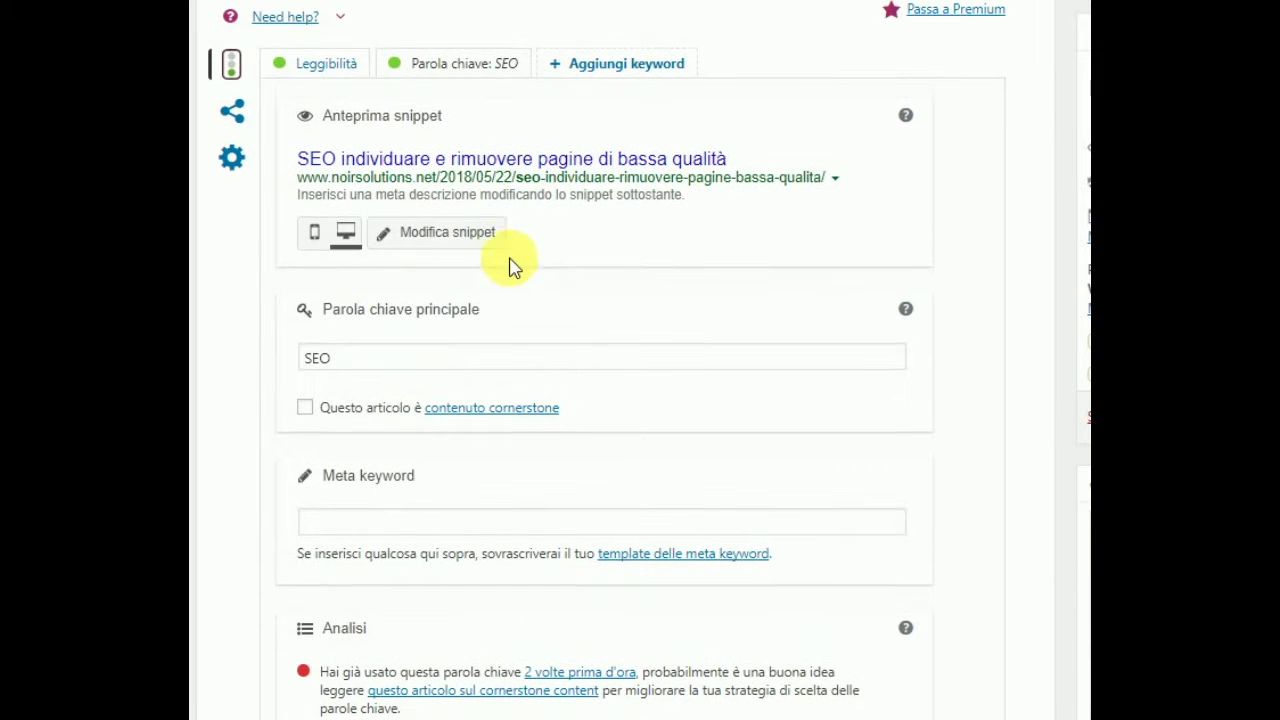
left_click(451, 234)
scroll(465, 303, "down", 1)
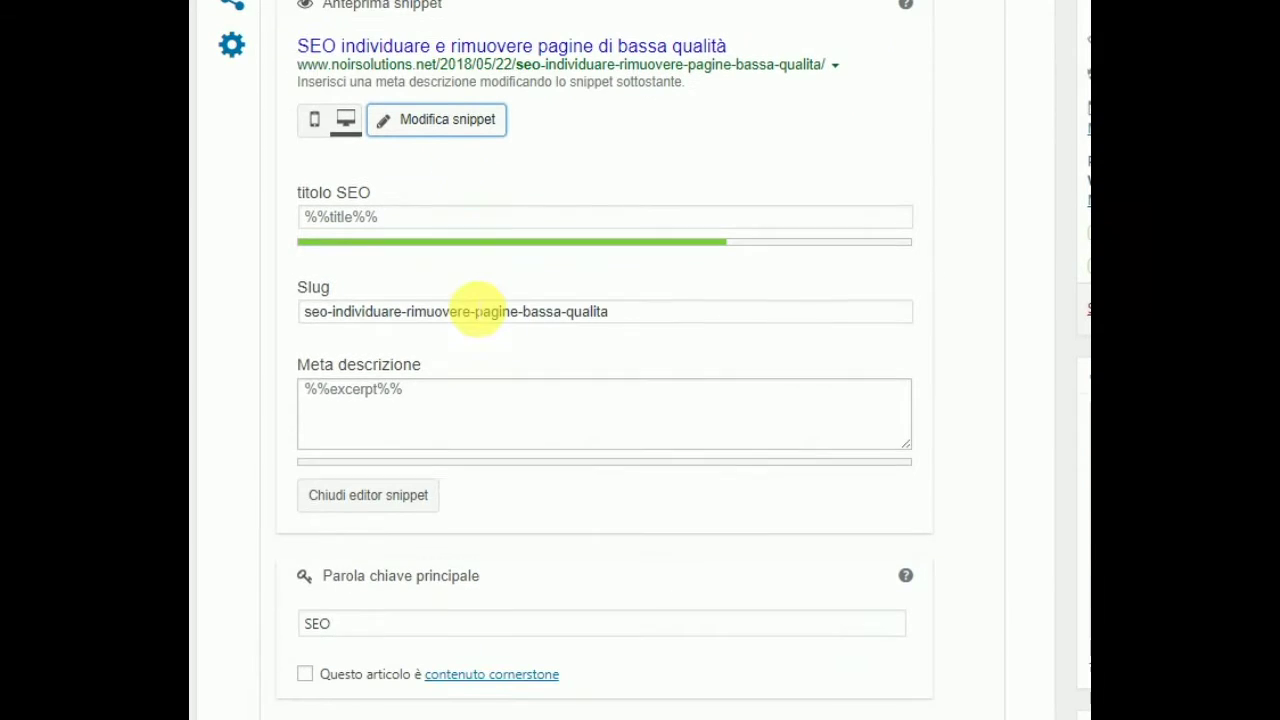
left_click(431, 418)
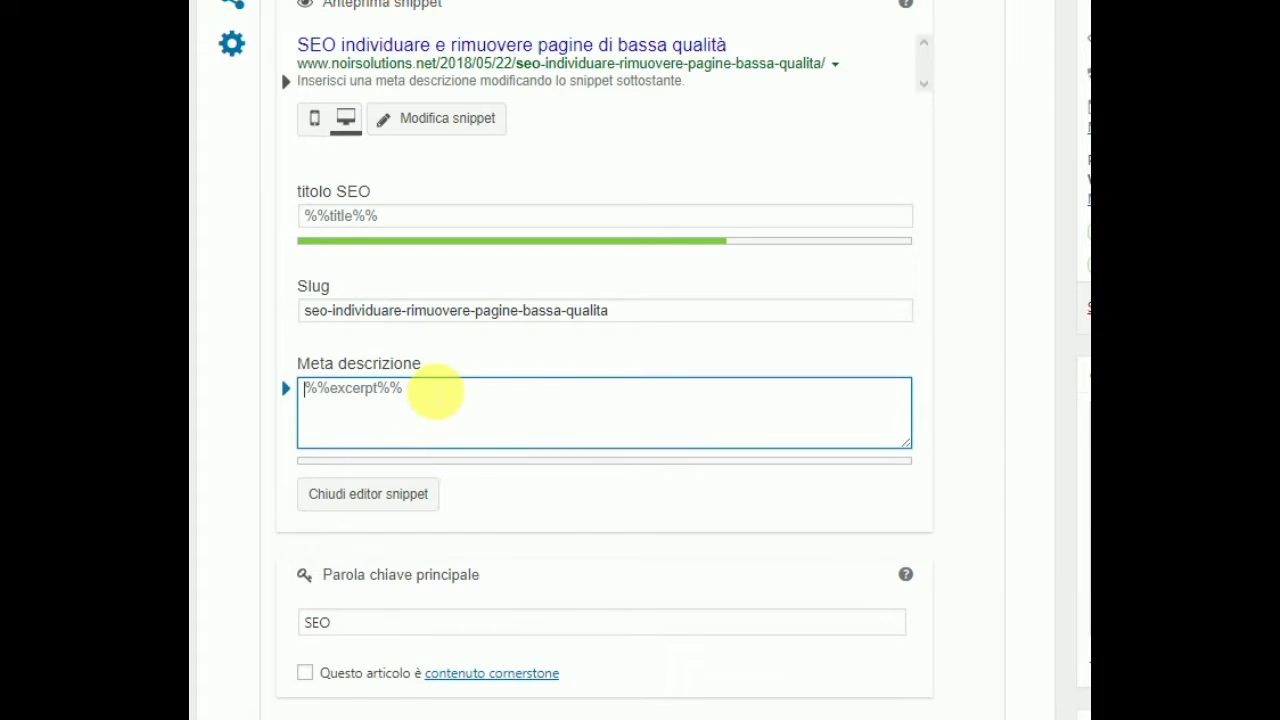
Examine the analysis finding about linking to another page through the focus keyword.
scroll(434, 390, "down", 2)
scroll(444, 333, "down", 5)
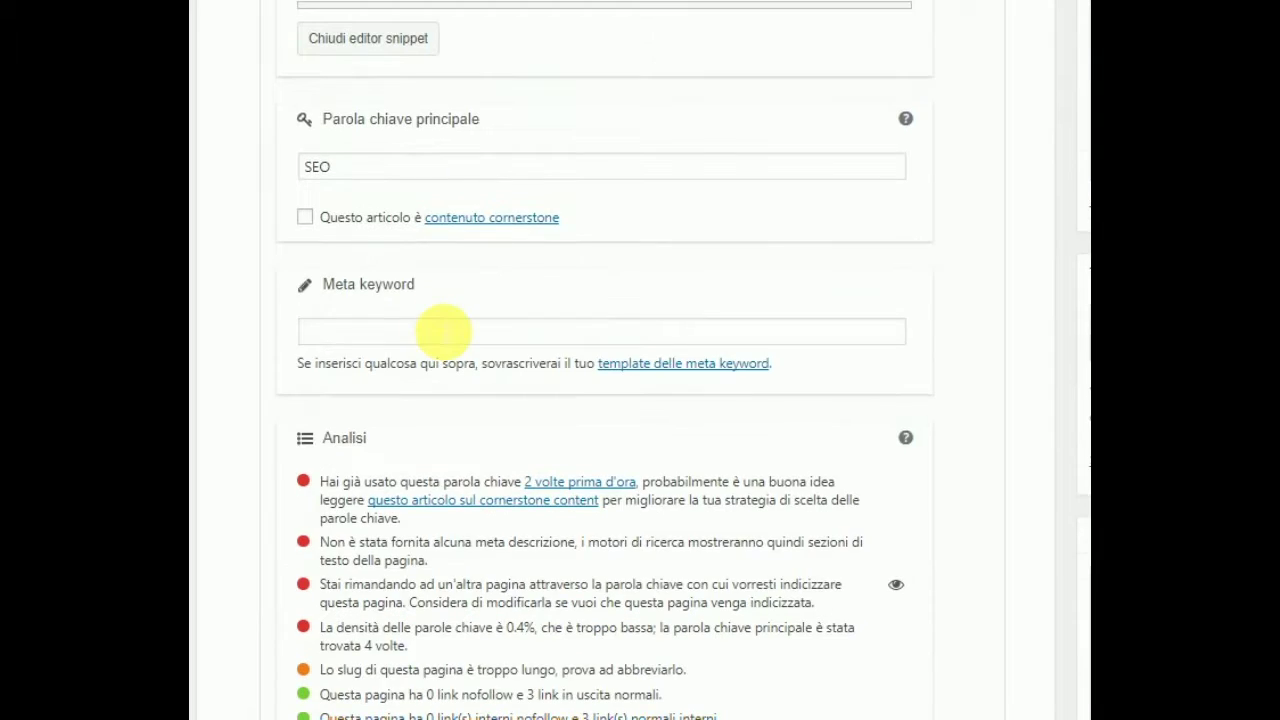
scroll(434, 333, "down", 2)
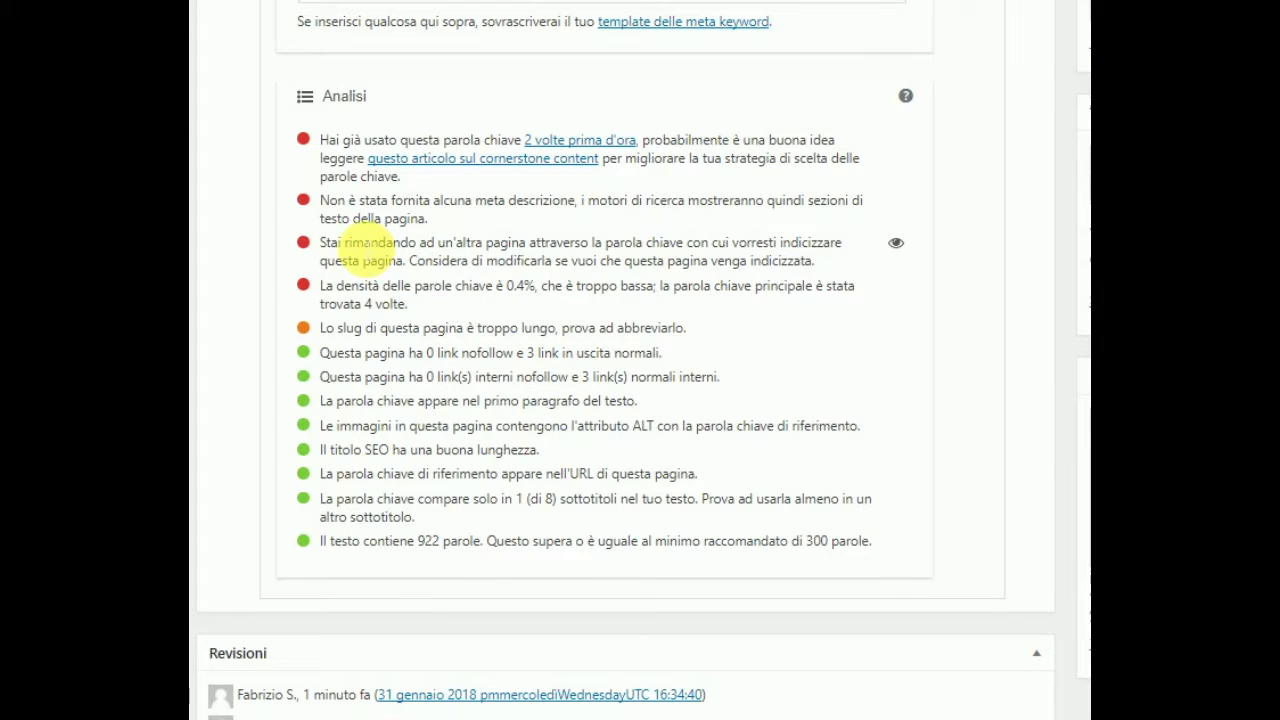
left_click_drag(529, 243, 597, 262)
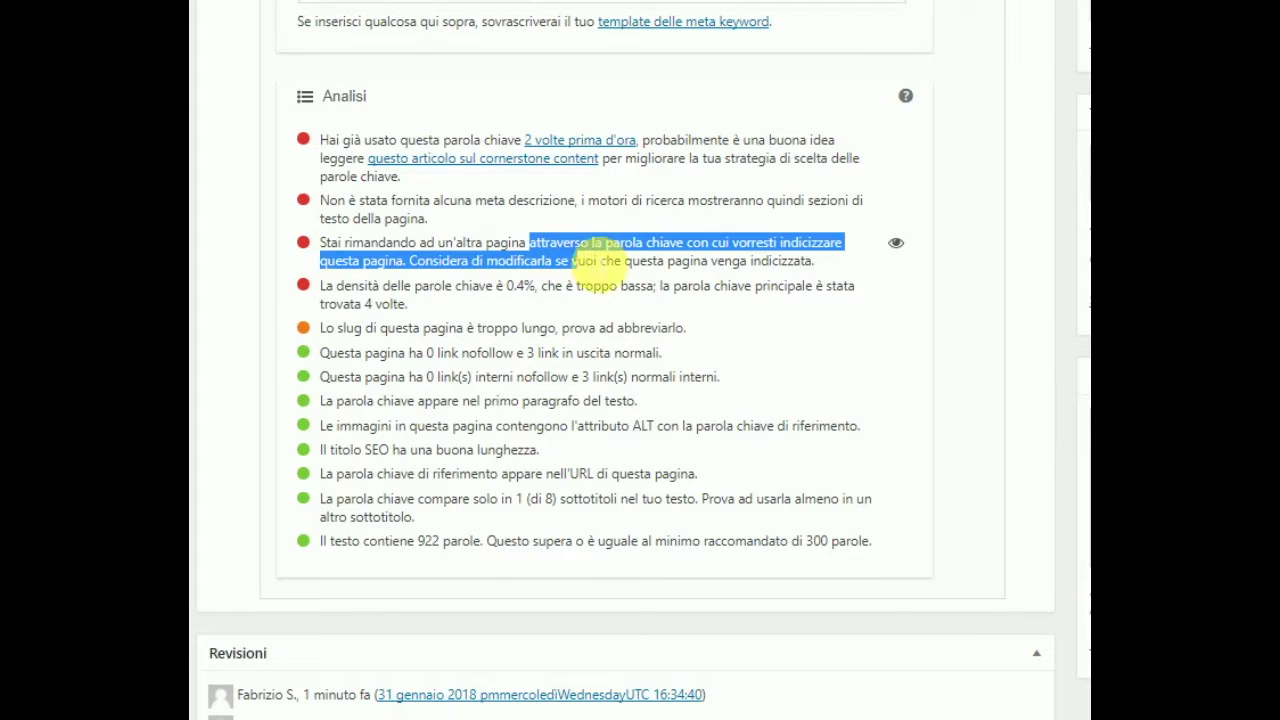
left_click(608, 268)
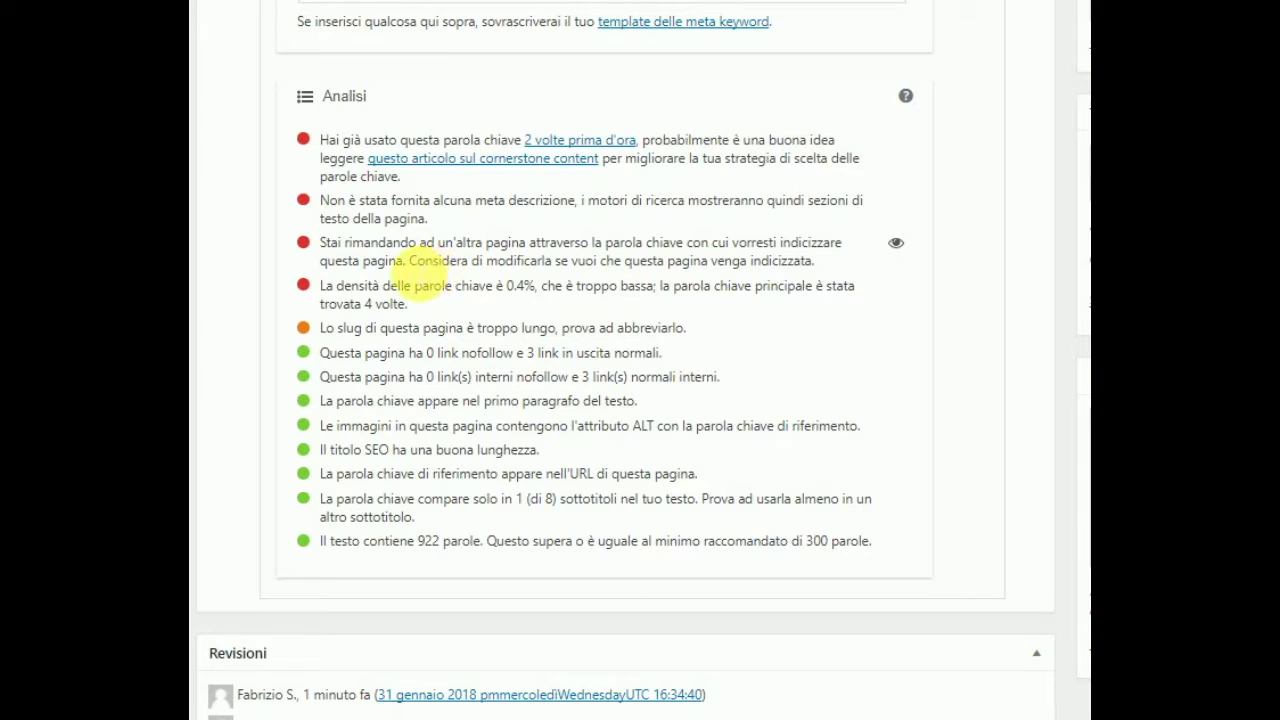
Look through the article's text and links, and examine the analysis finding on the slug's length.
scroll(490, 305, "up", 3)
scroll(492, 320, "up", 15)
scroll(501, 323, "up", 20)
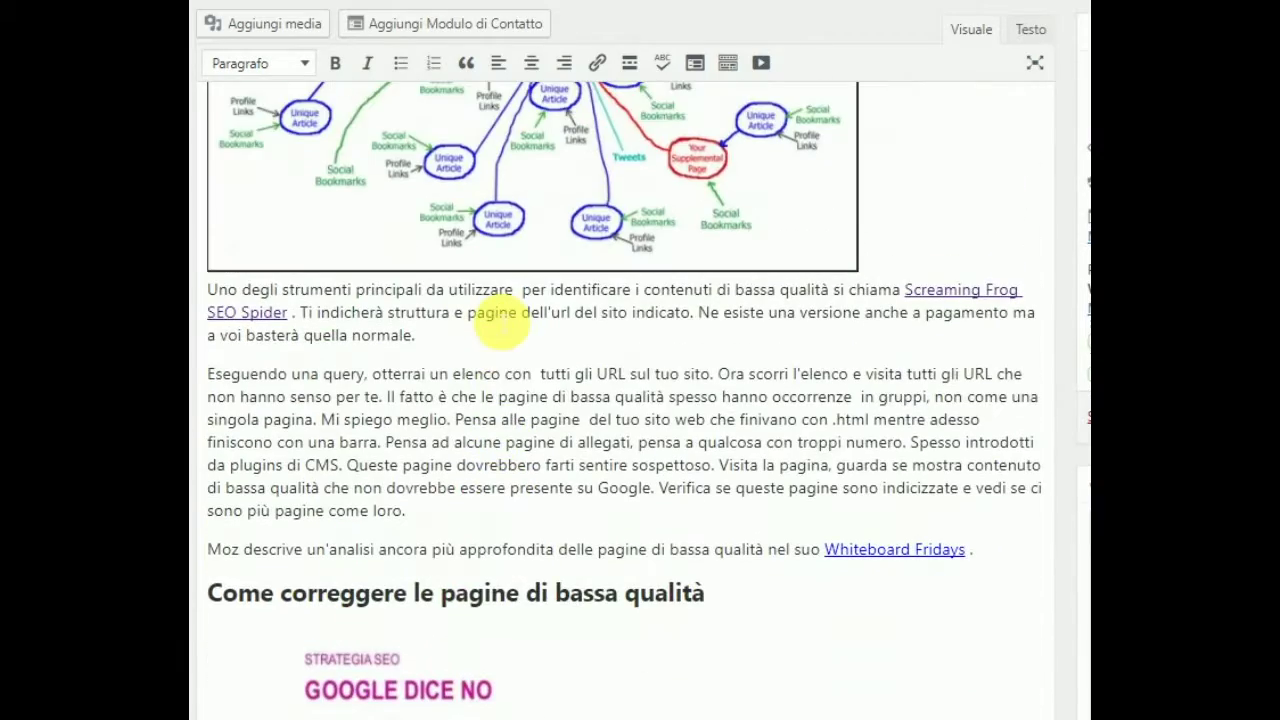
scroll(500, 322, "up", 10)
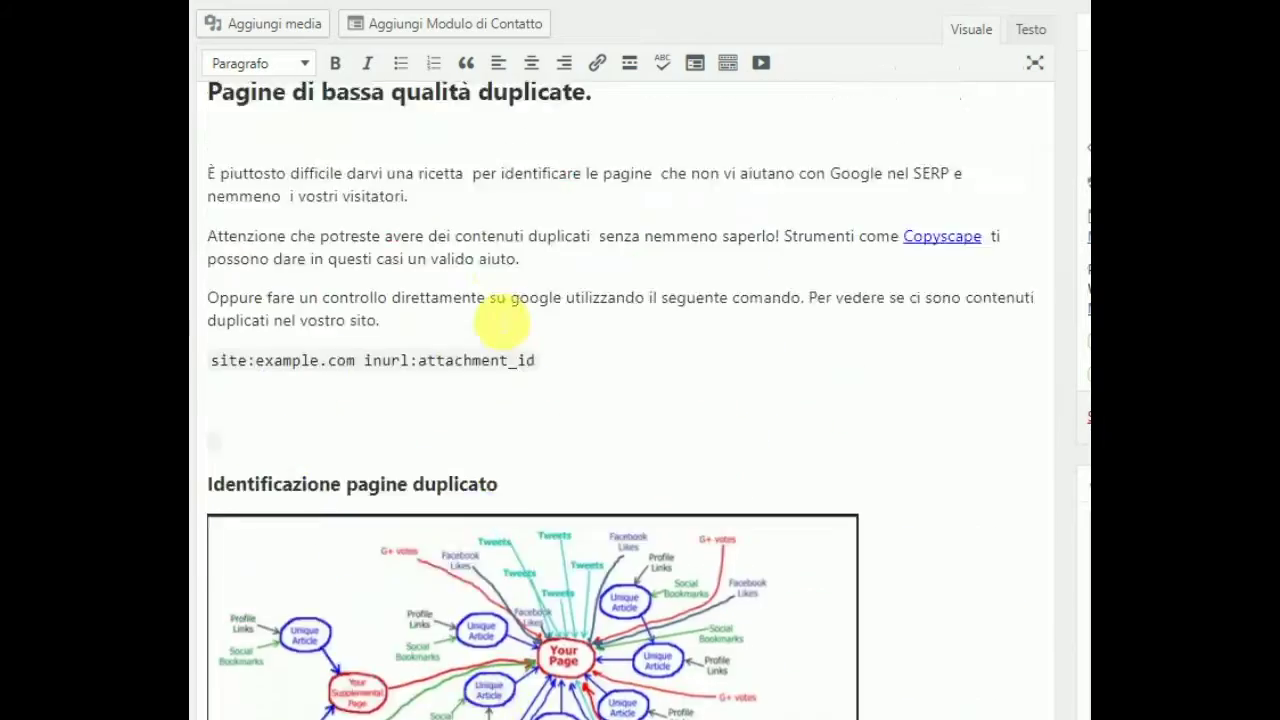
scroll(500, 322, "down", 20)
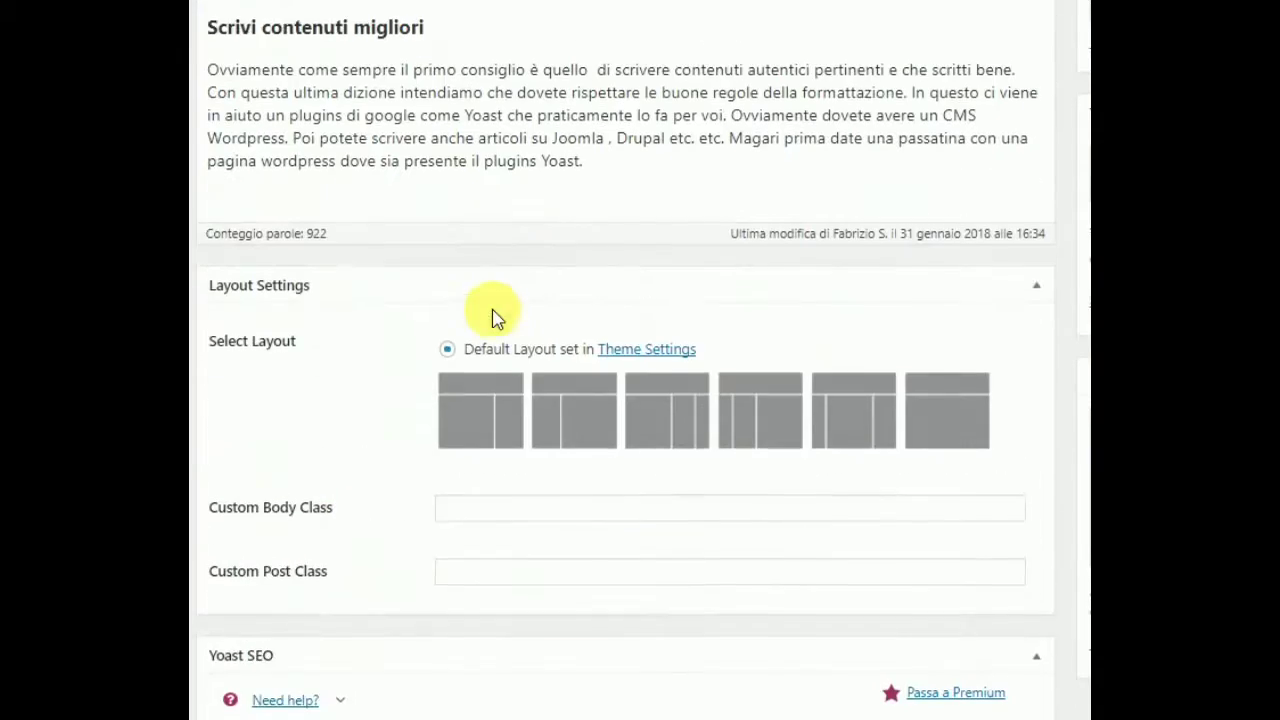
scroll(503, 312, "down", 2)
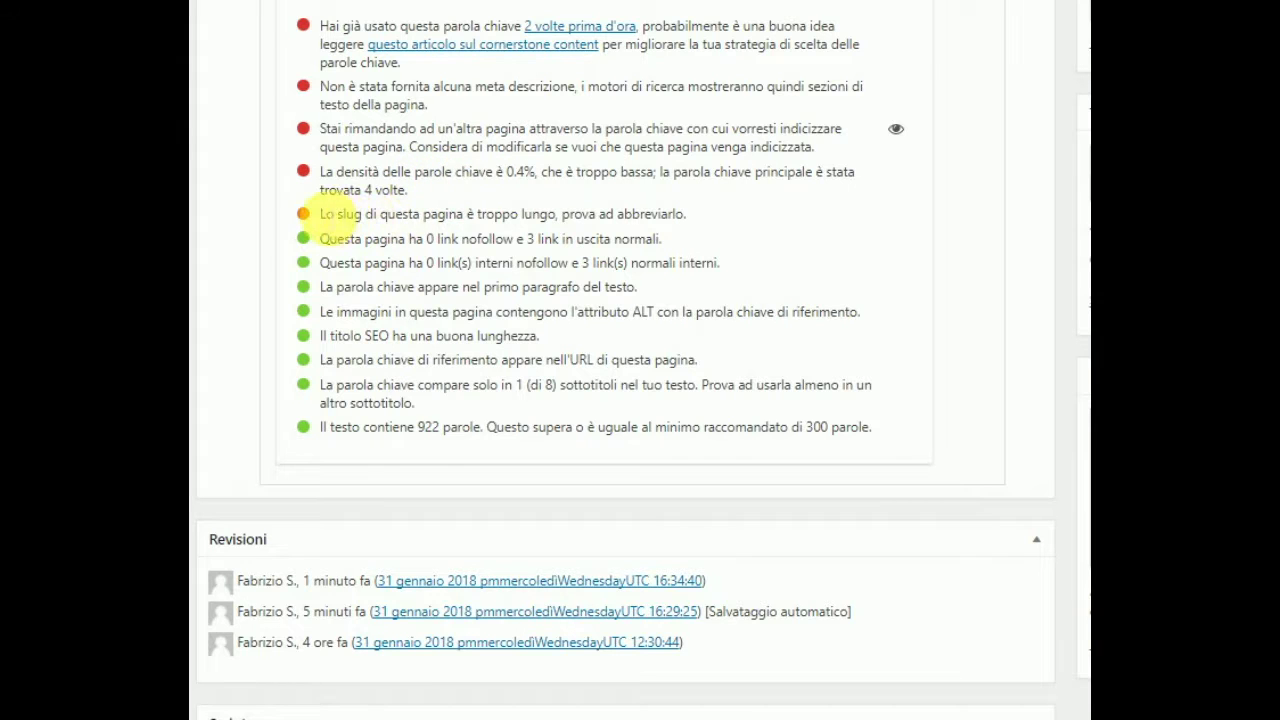
left_click_drag(320, 214, 672, 215)
left_click(676, 220)
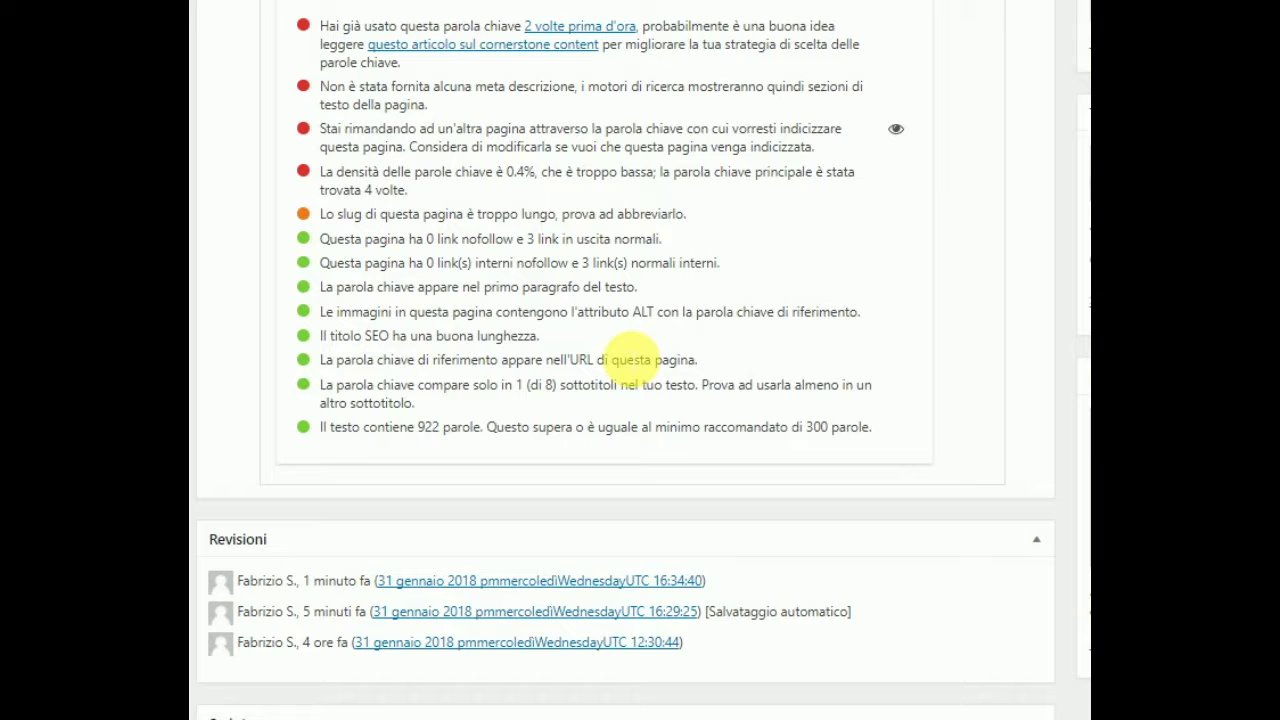
Shorten the article's slug to seo-rimuovere-pagine-bassa-qualita by removing the word individuare.
scroll(626, 356, "up", 7)
scroll(622, 350, "up", 2)
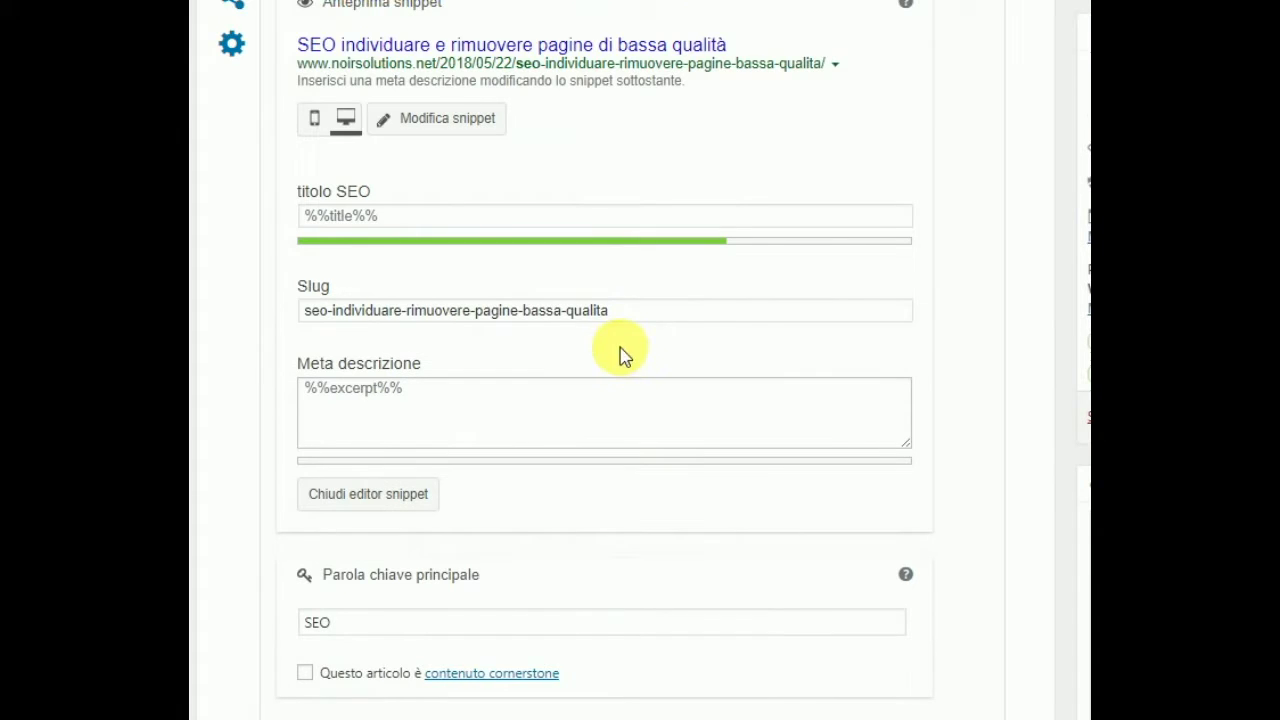
left_click(628, 312)
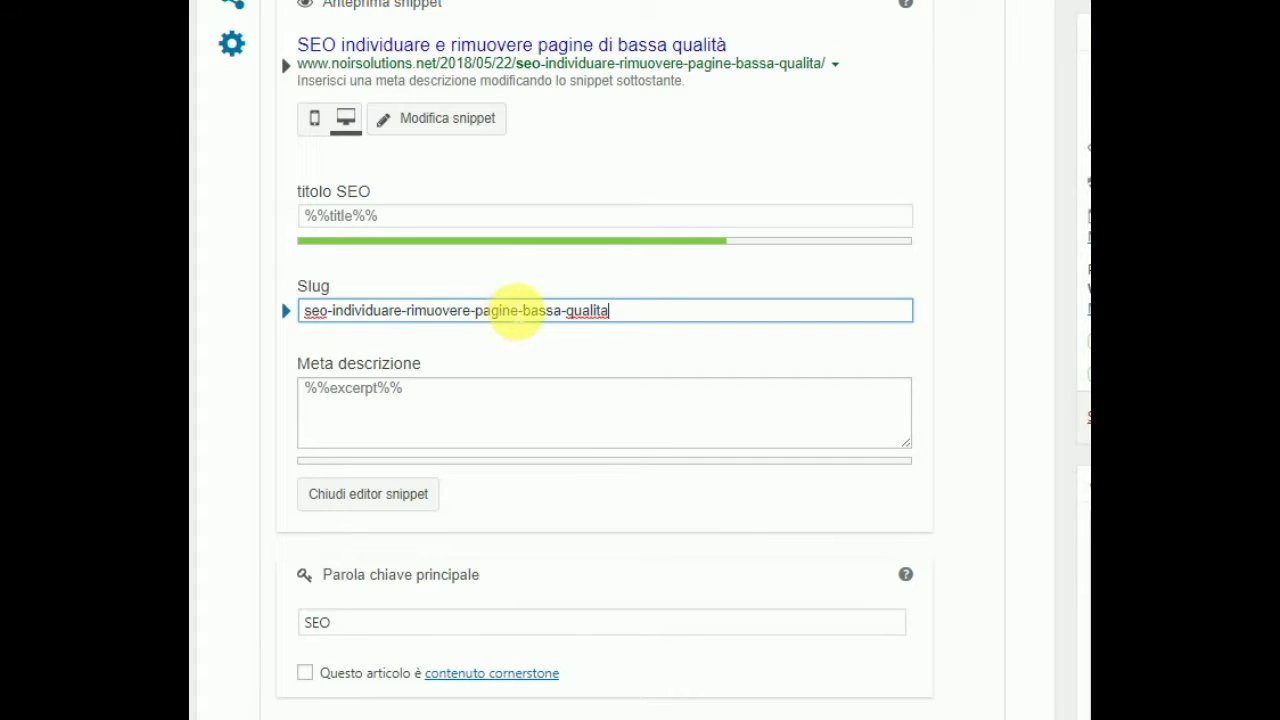
left_click(523, 312)
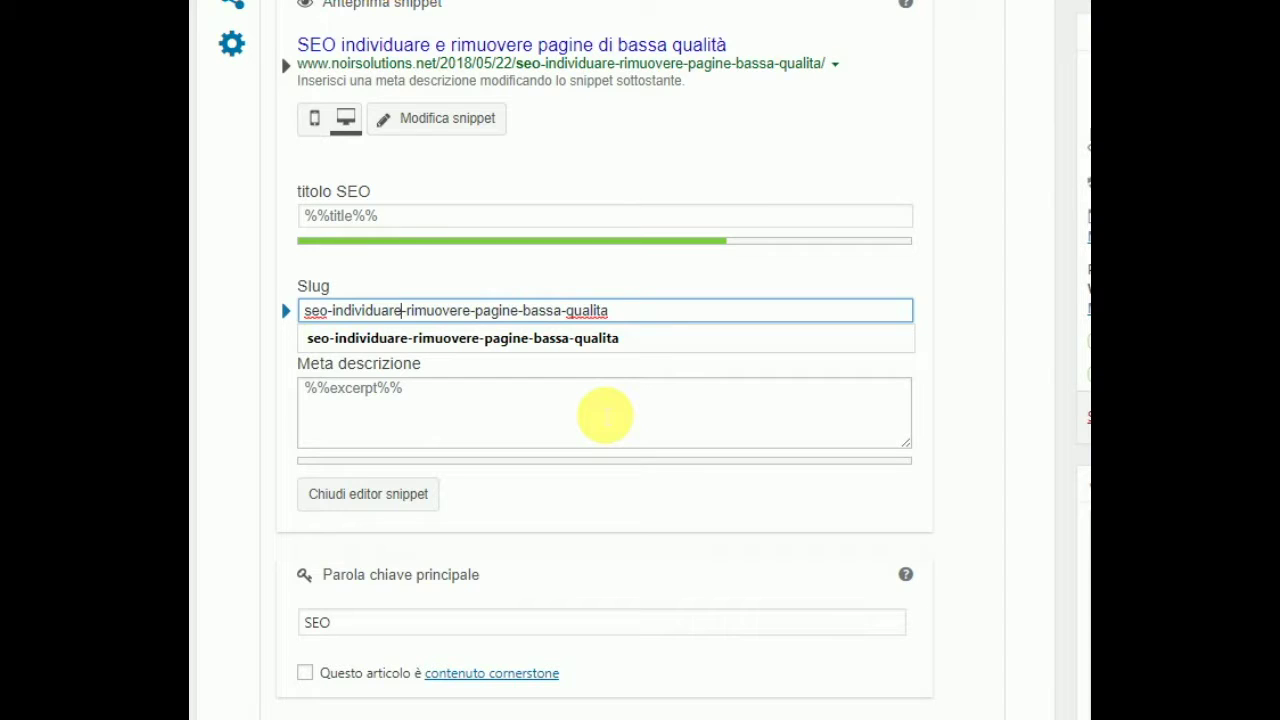
key("BackSpace")
key("BackSpace")
key("BackSpace")
key("BackSpace")
key("BackSpace")
key("BackSpace")
key("BackSpace")
key("BackSpace")
key("BackSpace")
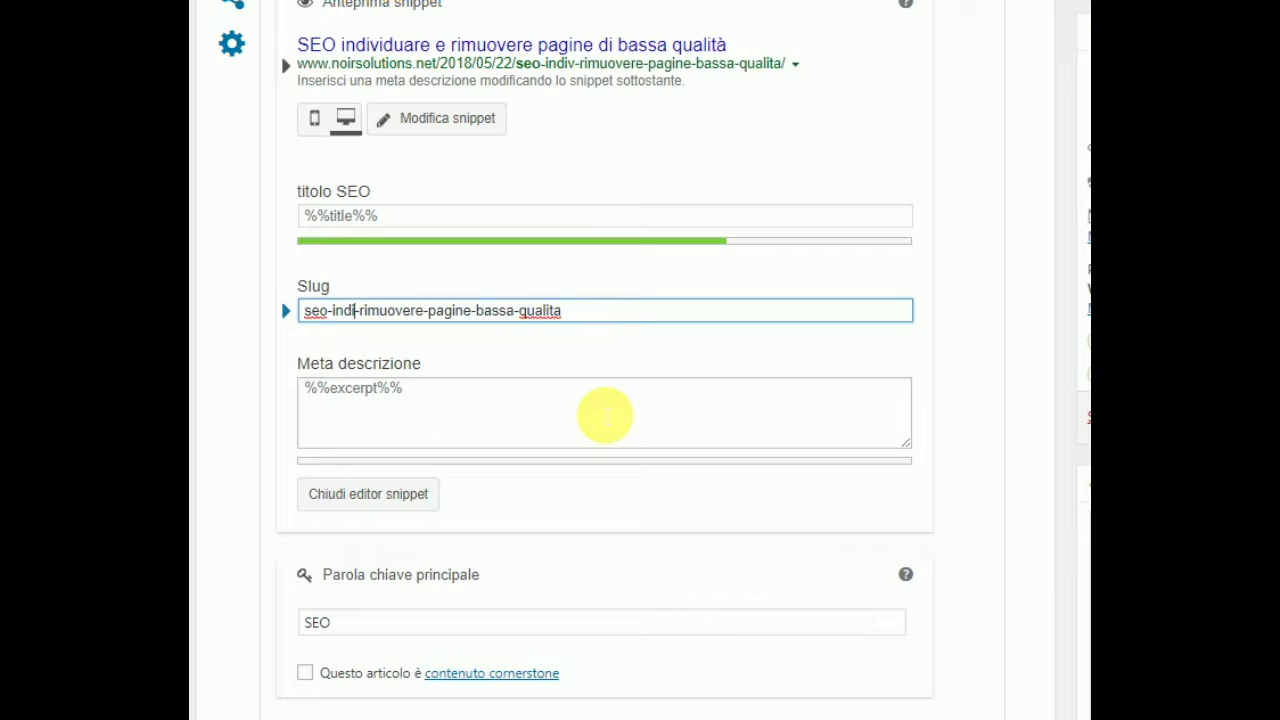
key("BackSpace")
key("BackSpace")
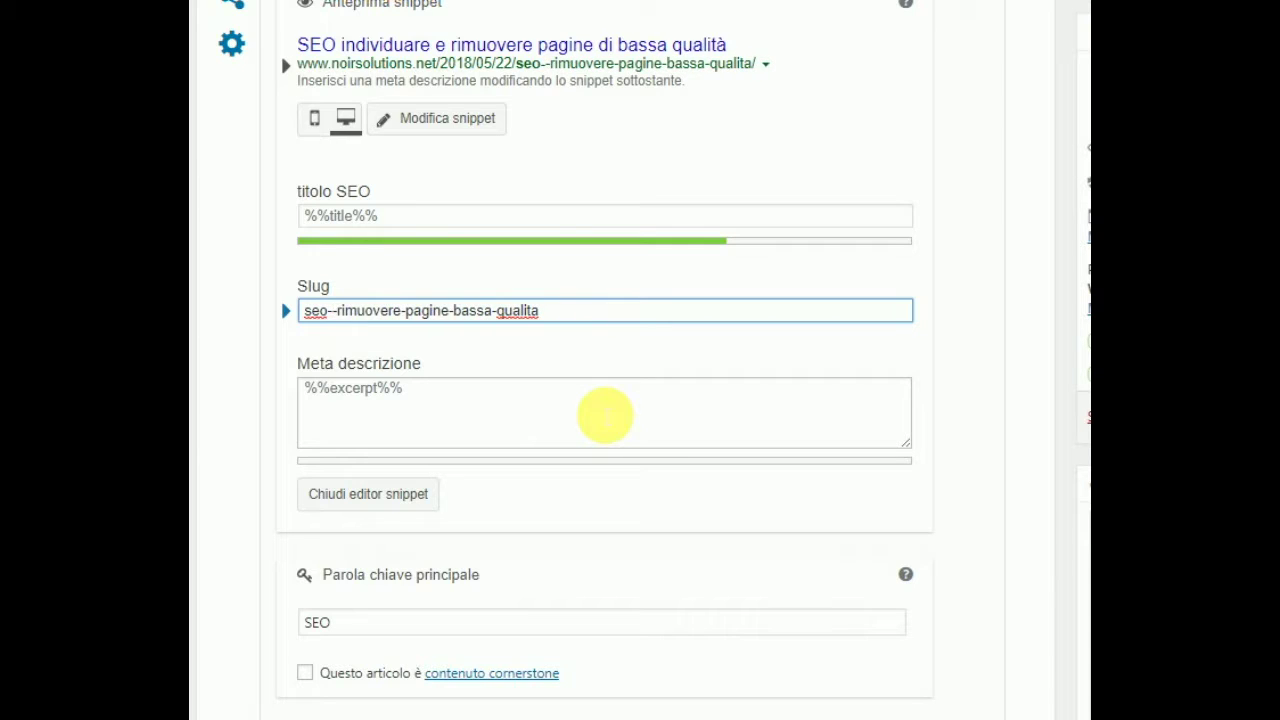
key("BackSpace")
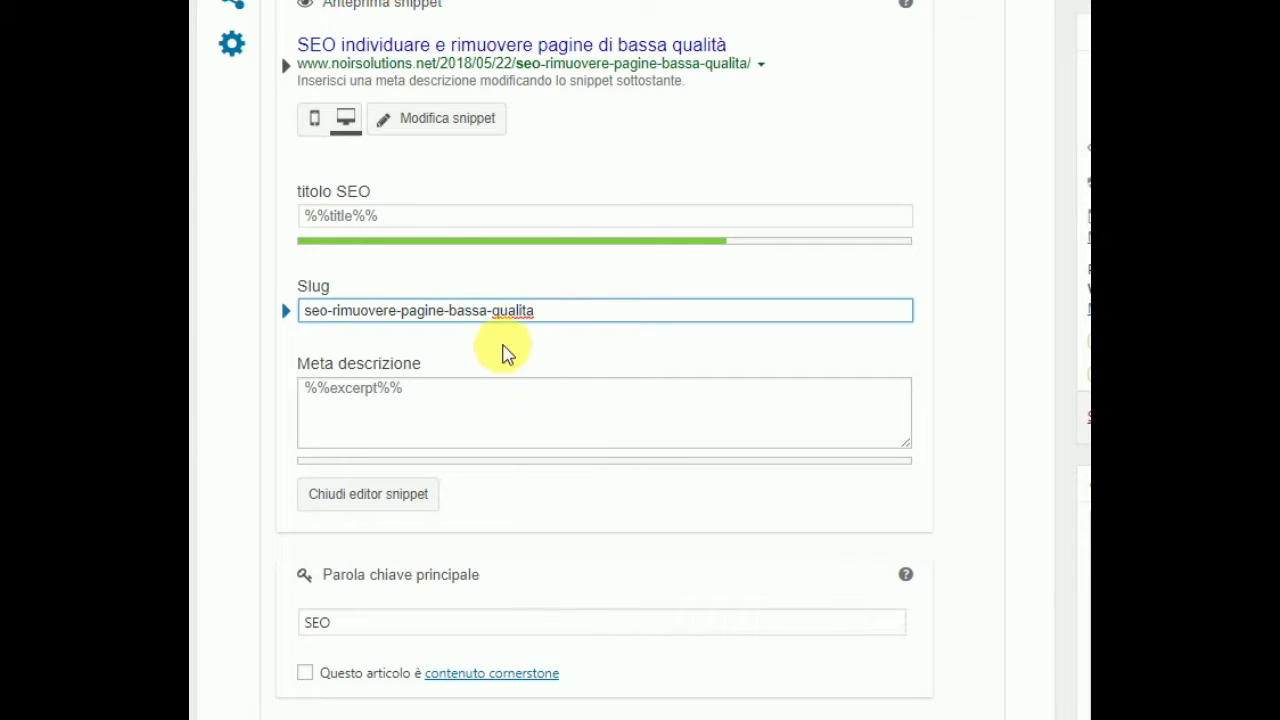
Review the refreshed keyword analysis, including the findings on outbound and internal links and text length.
scroll(508, 345, "down", 5)
scroll(512, 352, "down", 2)
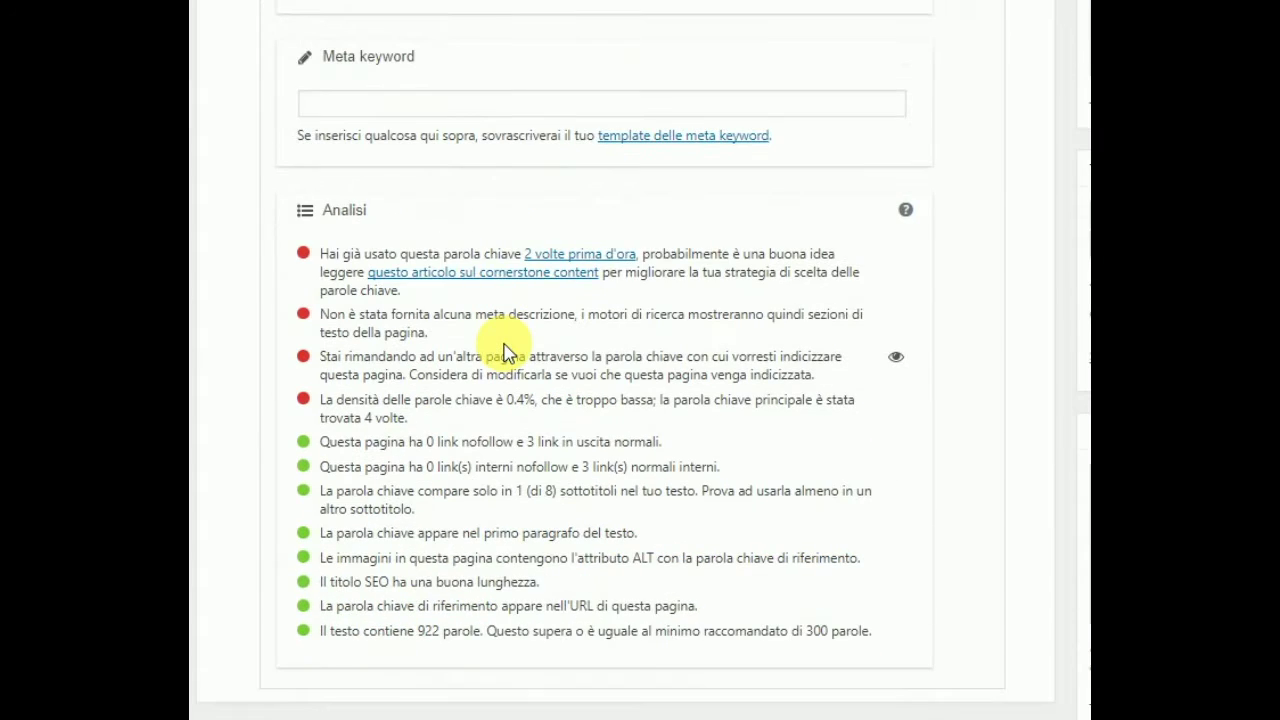
scroll(508, 352, "down", 2)
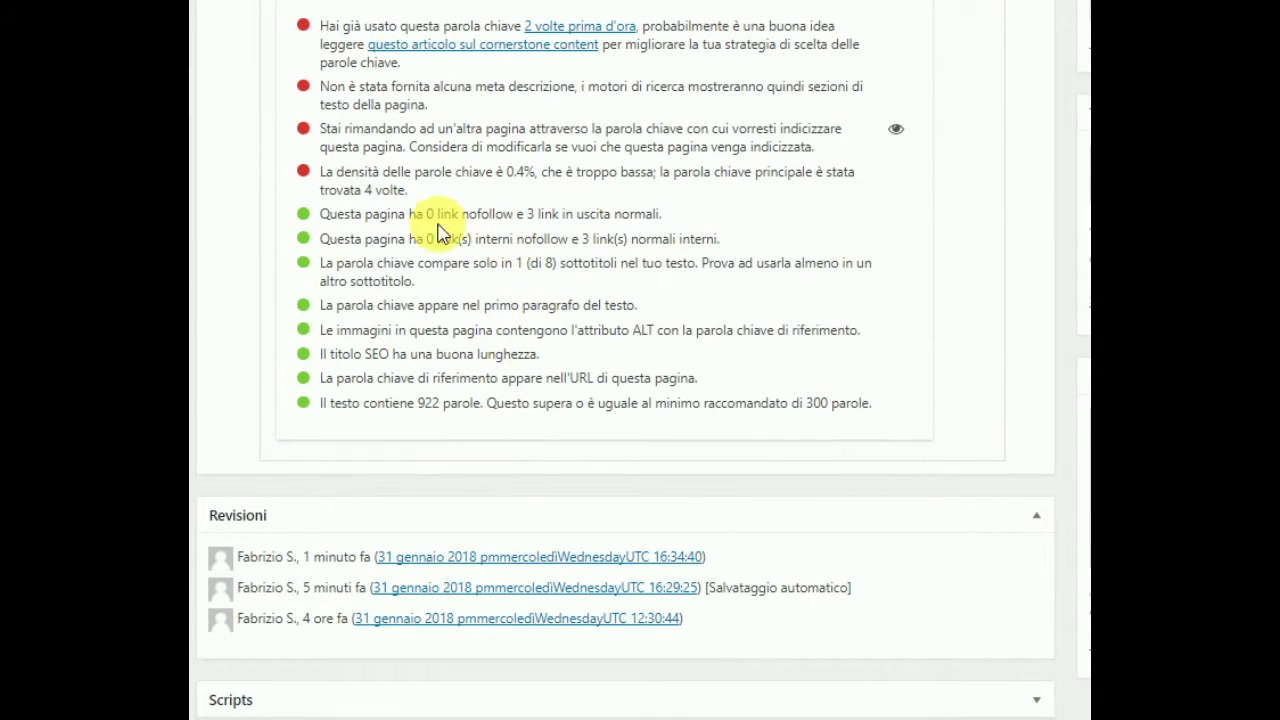
left_click_drag(407, 214, 485, 213)
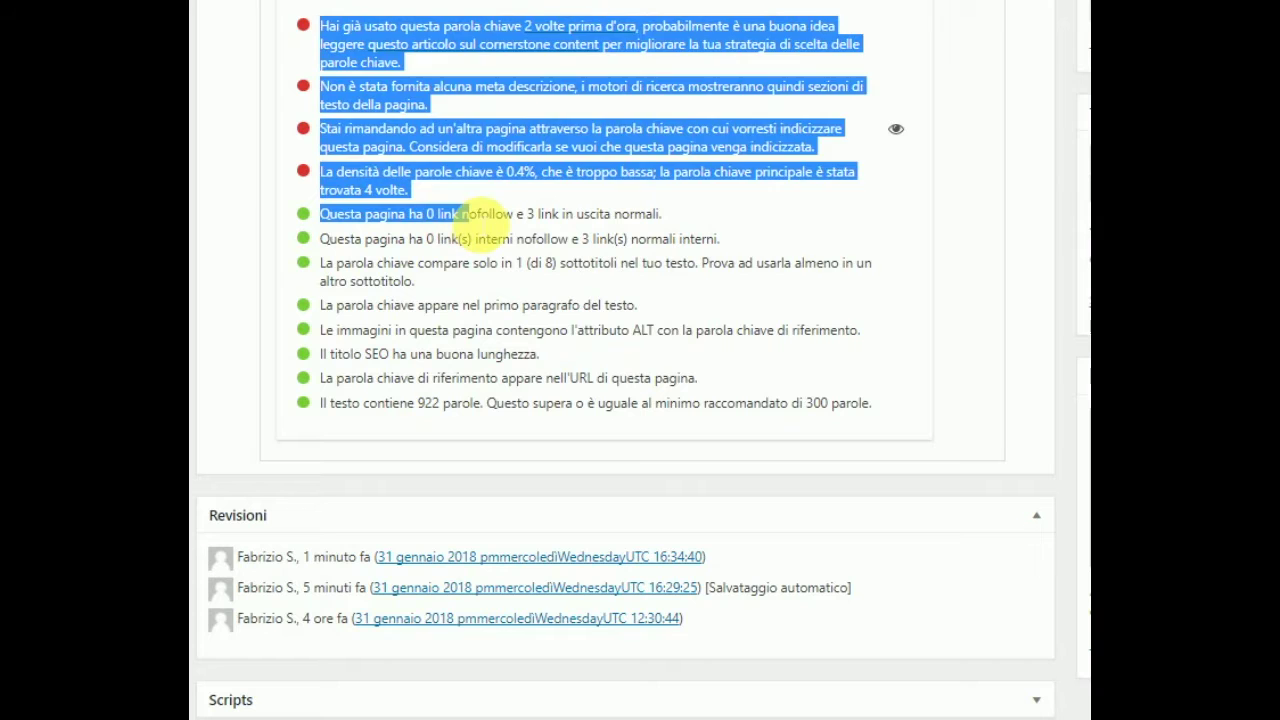
left_click(460, 237)
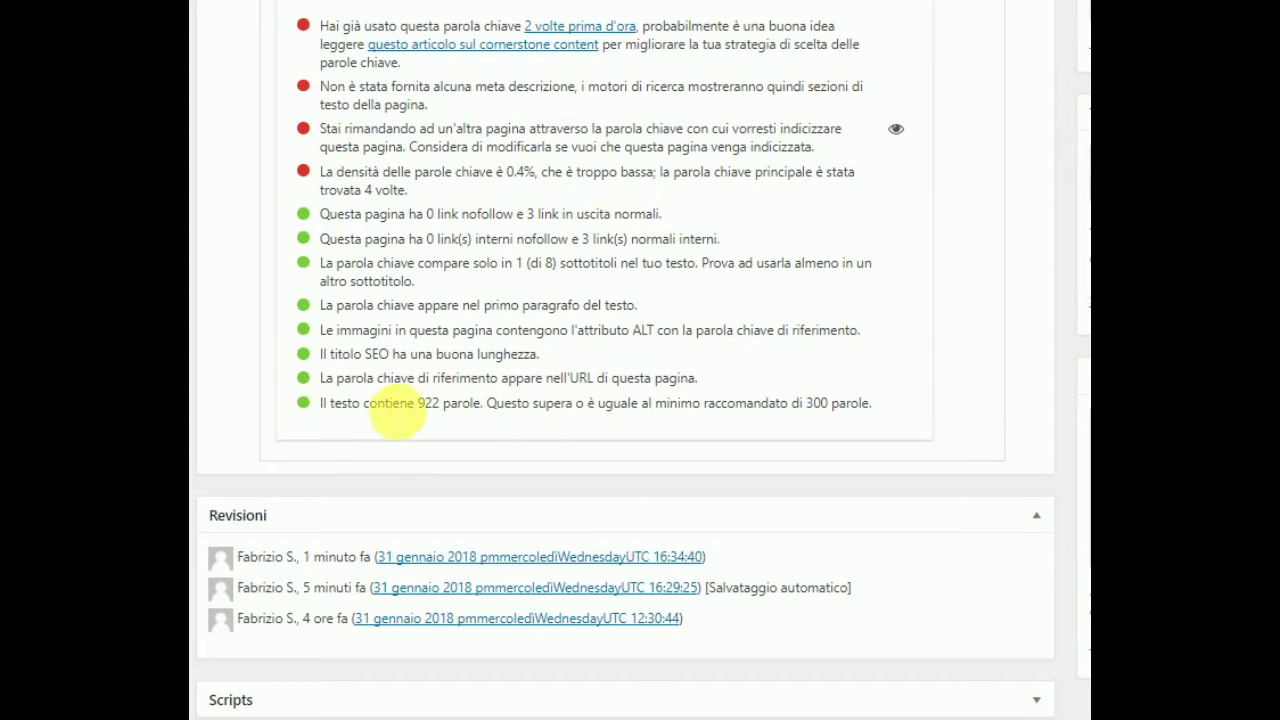
Look back through the whole article up to its title, permalink and introductory paragraph.
scroll(803, 382, "up", 10)
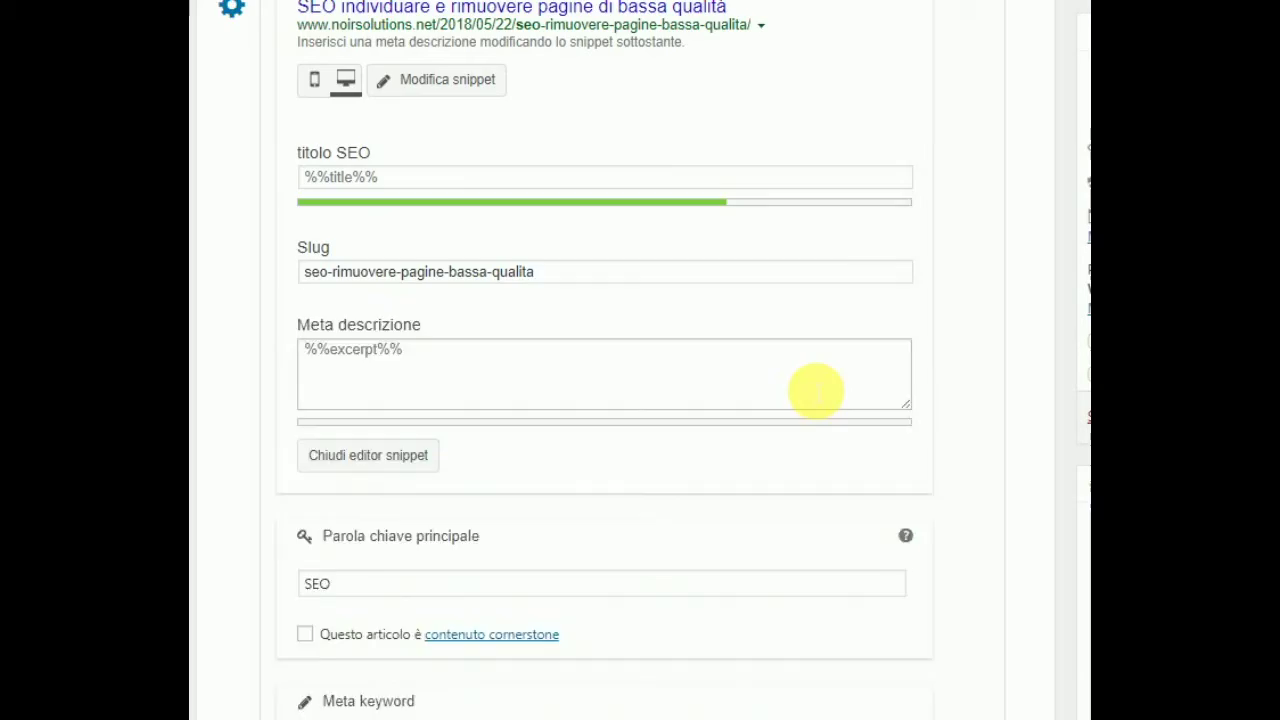
scroll(806, 384, "up", 15)
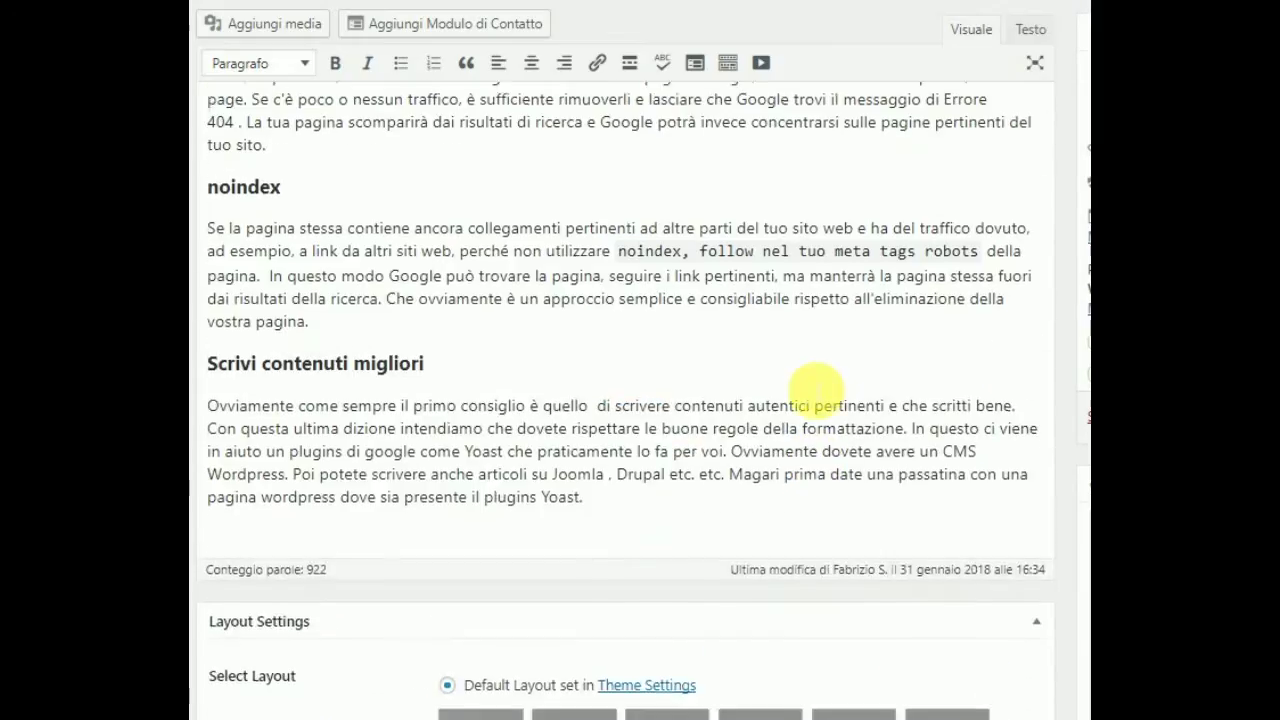
scroll(818, 390, "up", 15)
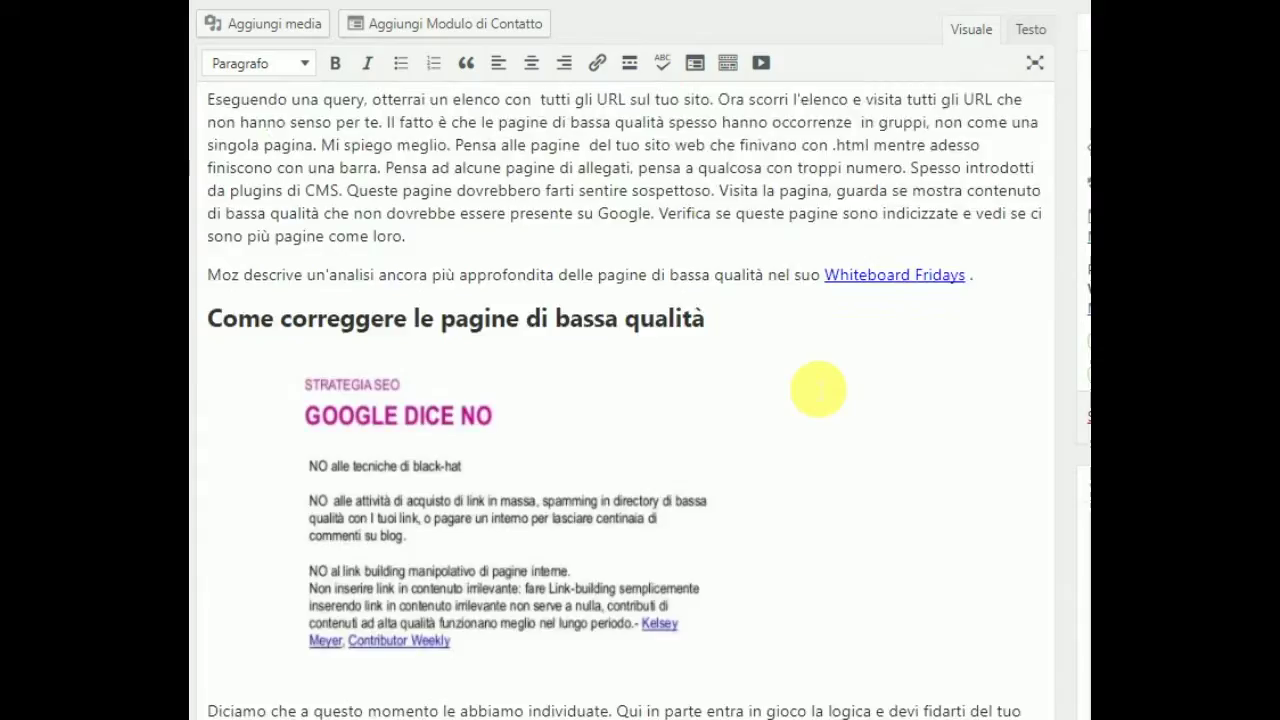
scroll(818, 389, "up", 15)
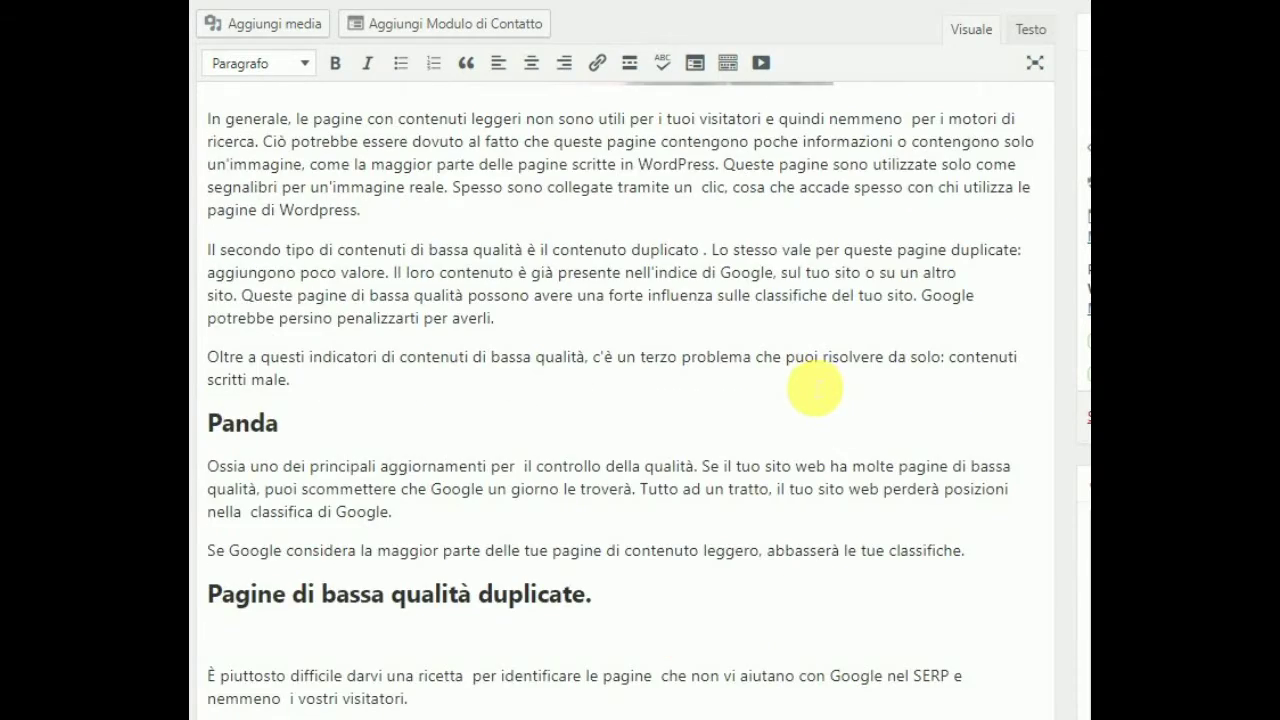
scroll(806, 378, "up", 1)
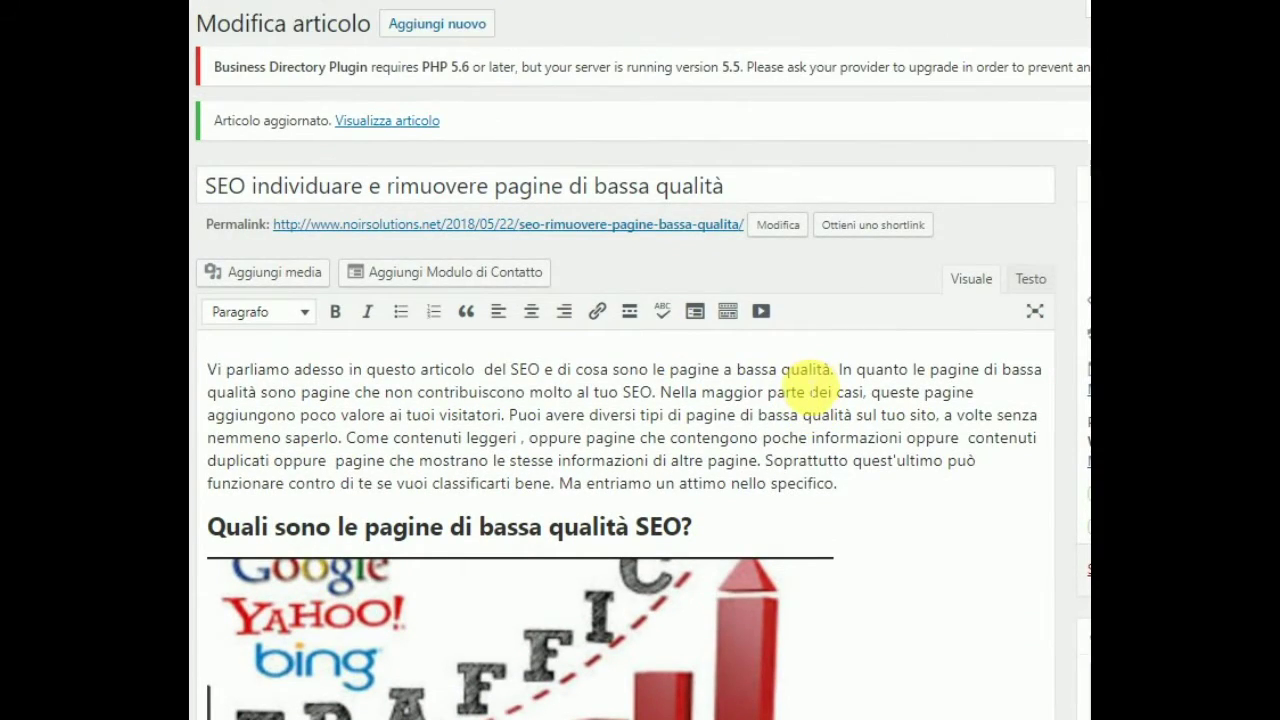
scroll(806, 378, "down", 2)
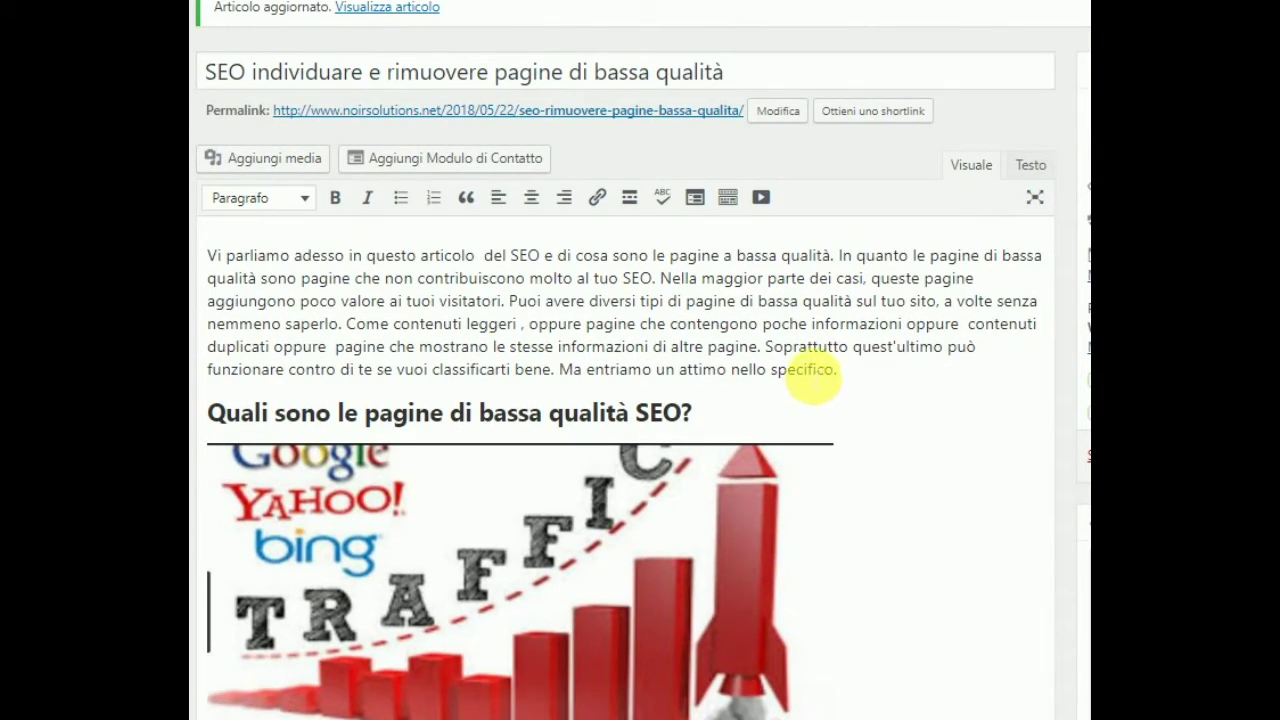
scroll(740, 322, "down", 2)
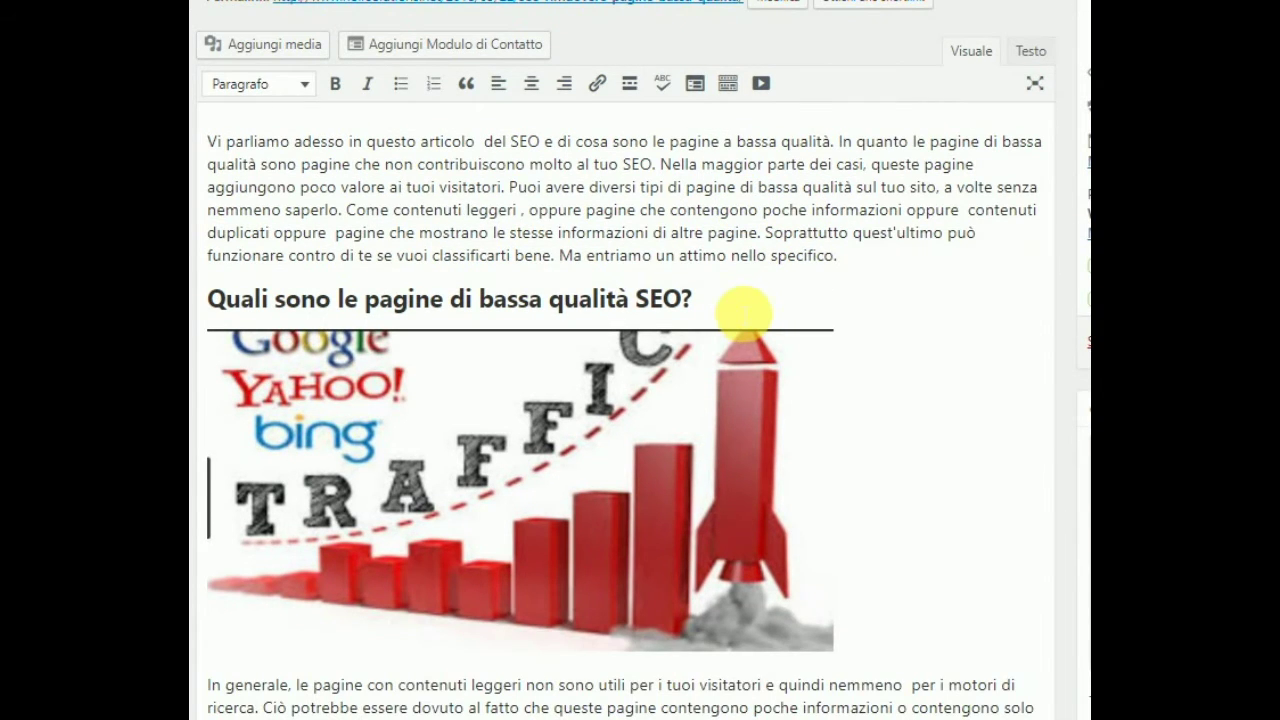
scroll(744, 313, "up", 2)
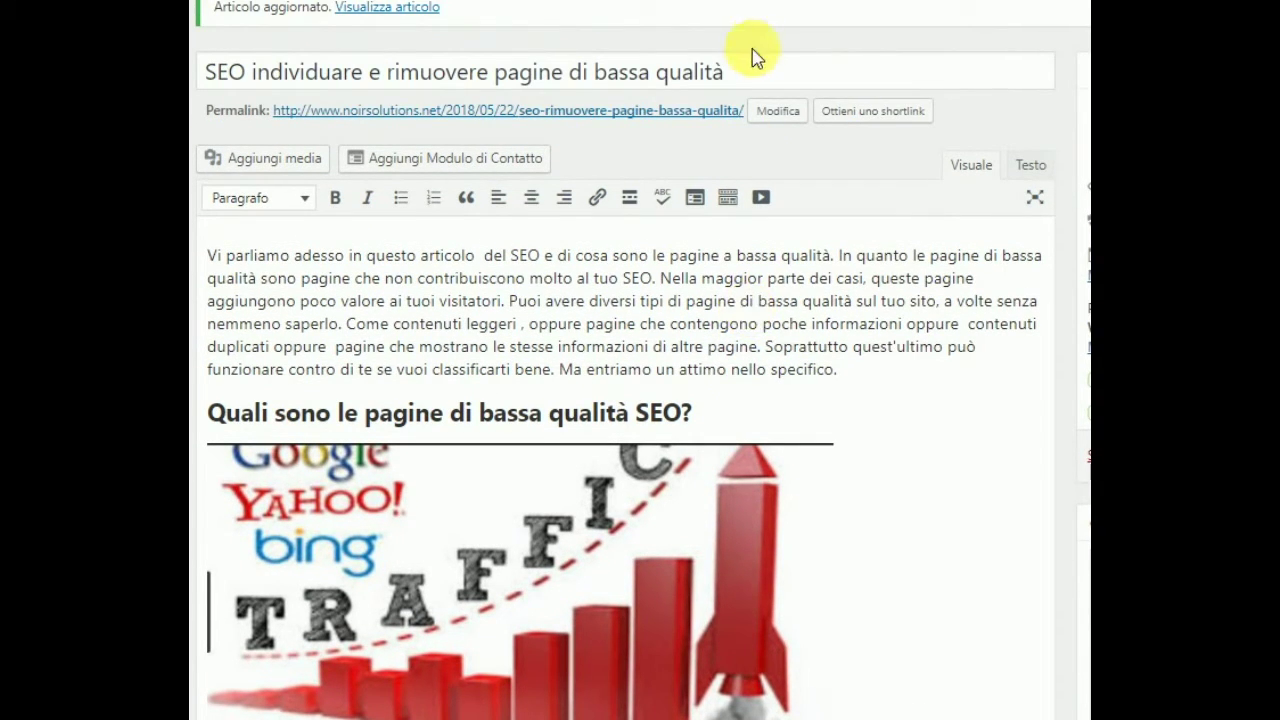